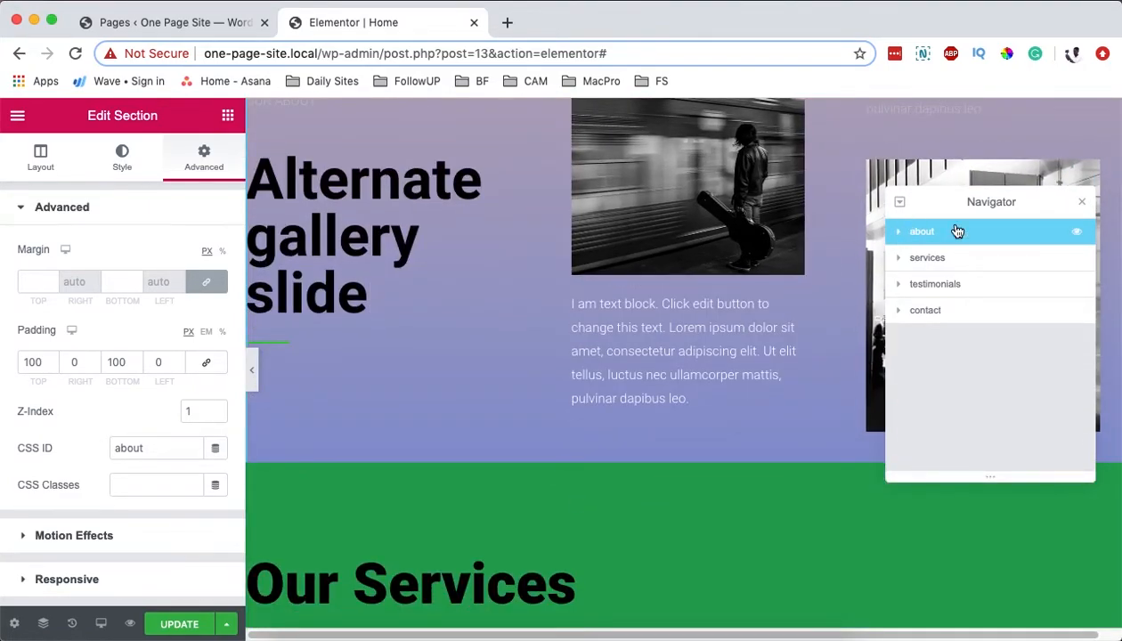
Set the Z-Index of the about section to 2 and check how it overlaps the services section below.
left_click(193, 408)
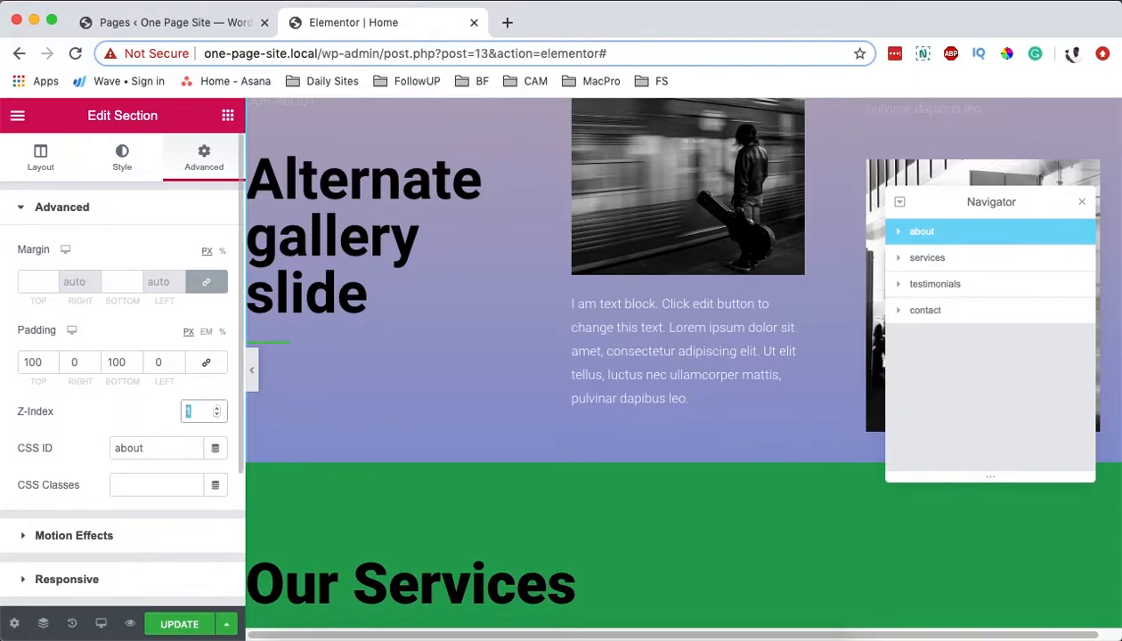
type("2")
scroll(682, 512, "down", 1)
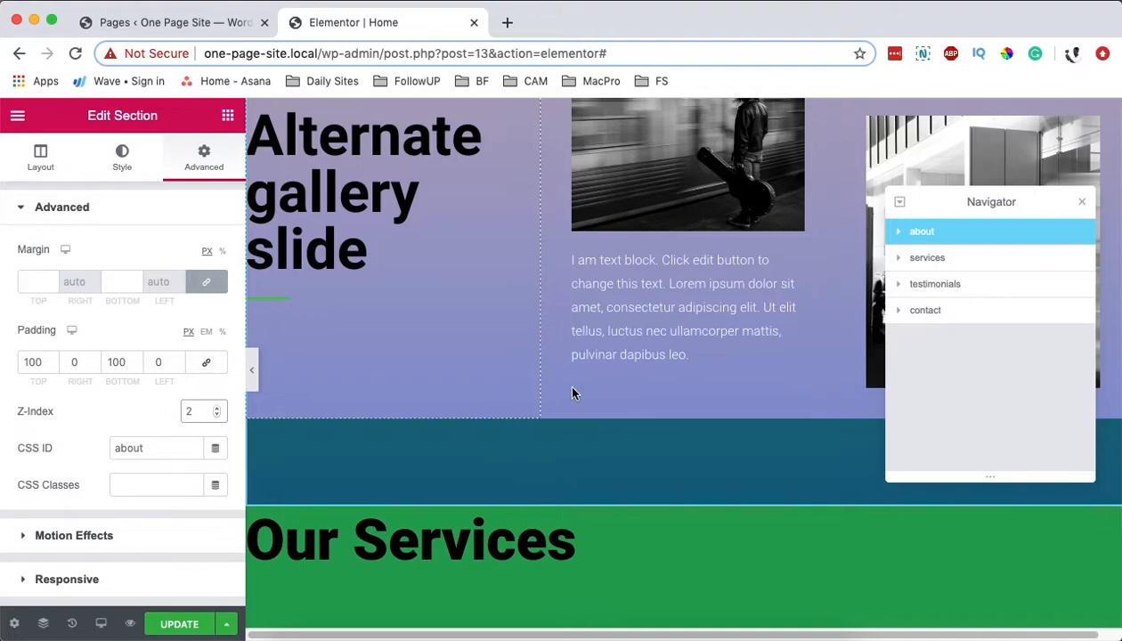
scroll(573, 392, "down", 3)
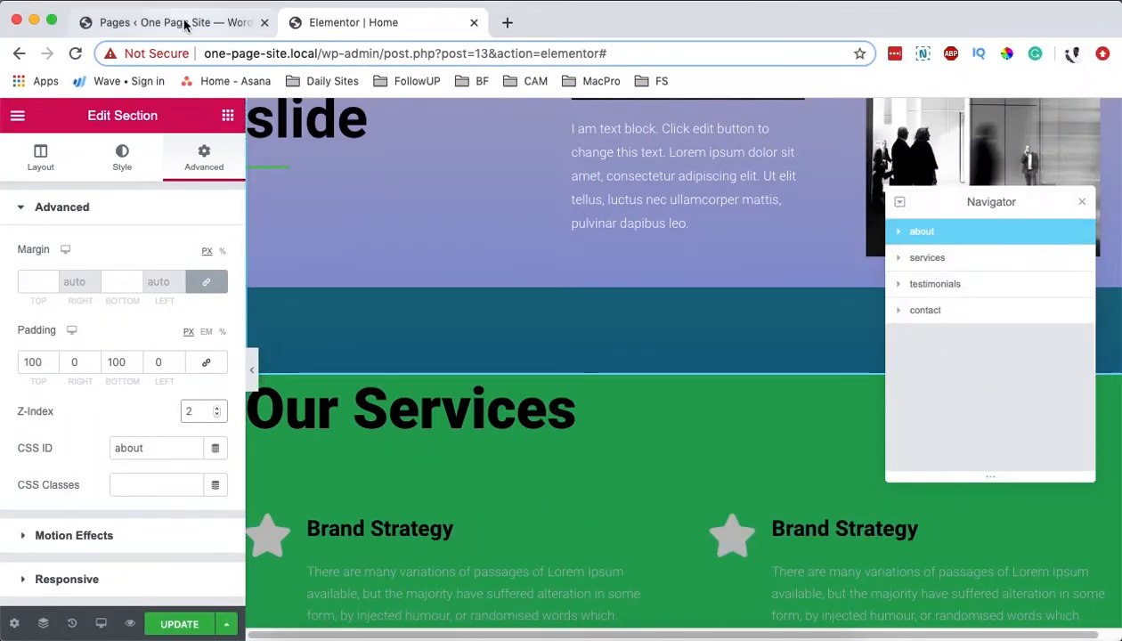
Open the Sample Page from the WordPress pages list in a new tab and load it in the Elementor editor.
left_click(184, 25)
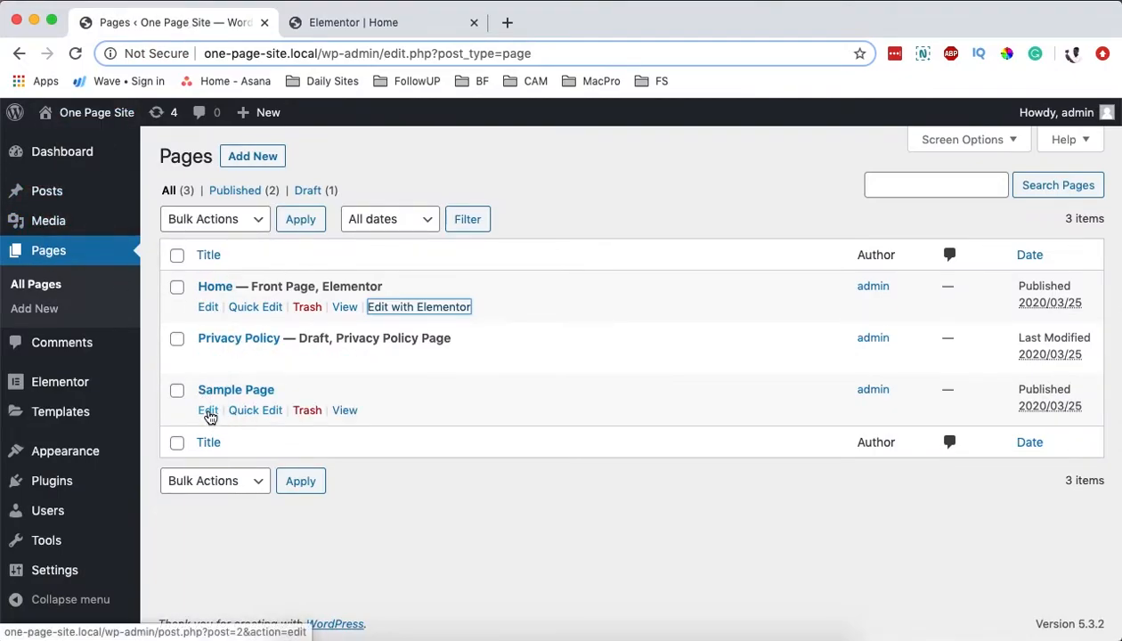
left_click(209, 417, "super")
left_click_drag(557, 25, 415, 35)
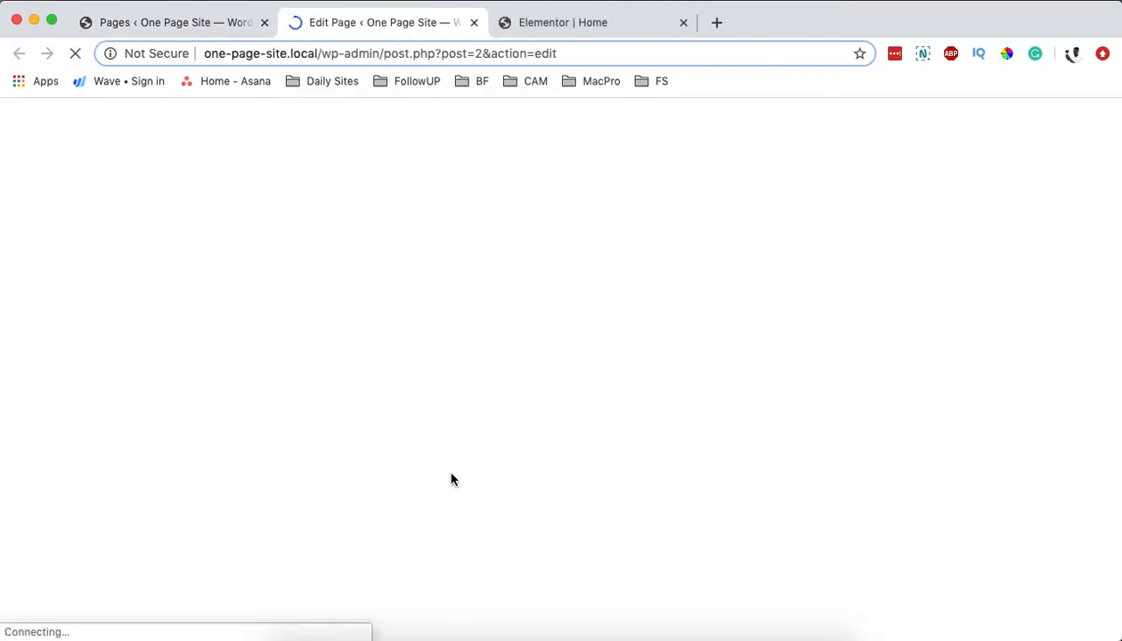
left_click(404, 152)
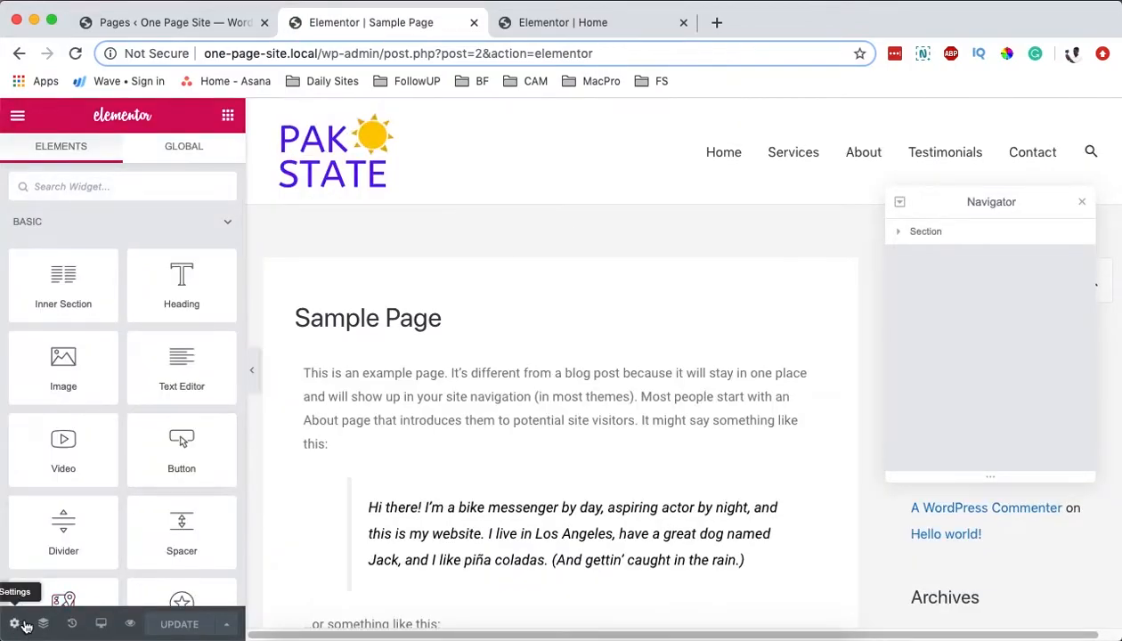
Change the Sample Page's layout to Elementor Canvas in its page settings.
left_click(14, 624)
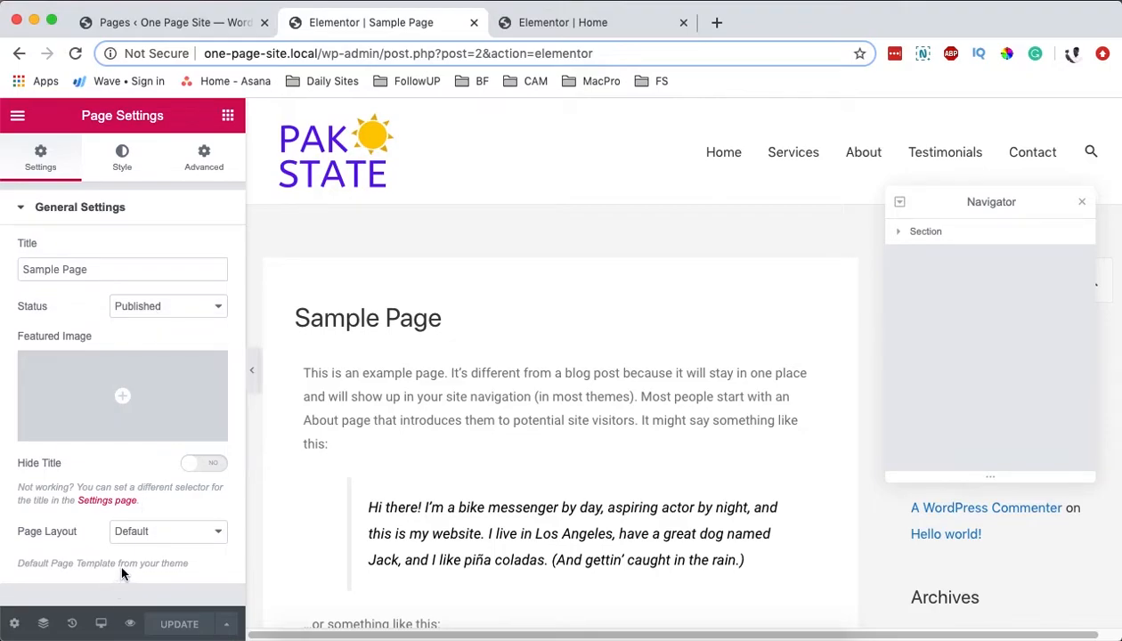
left_click(140, 534)
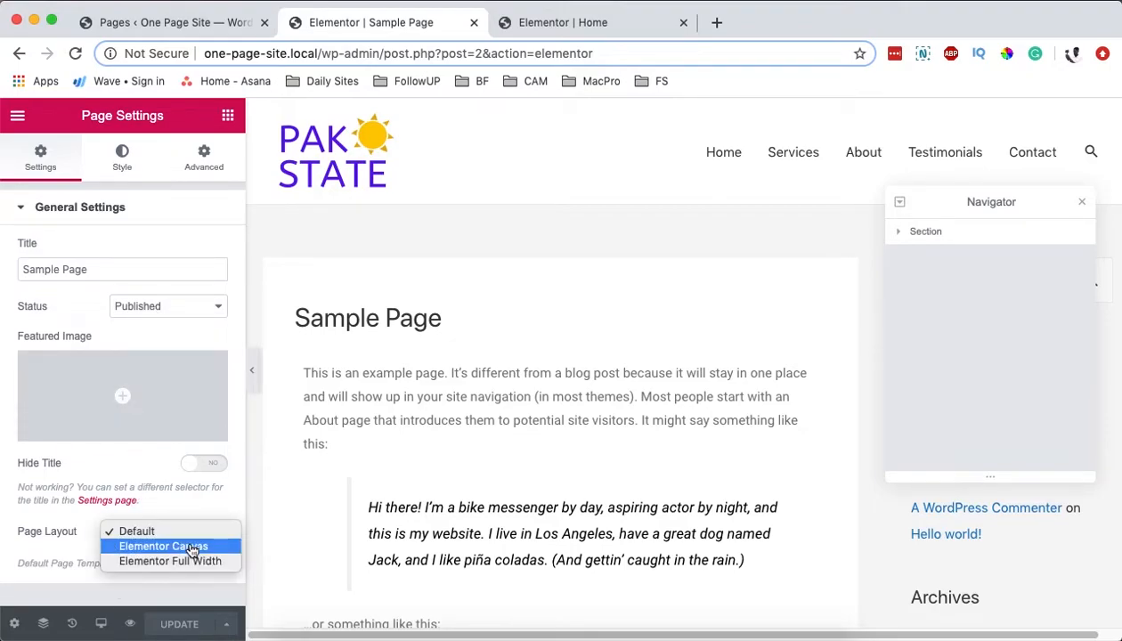
left_click(191, 548)
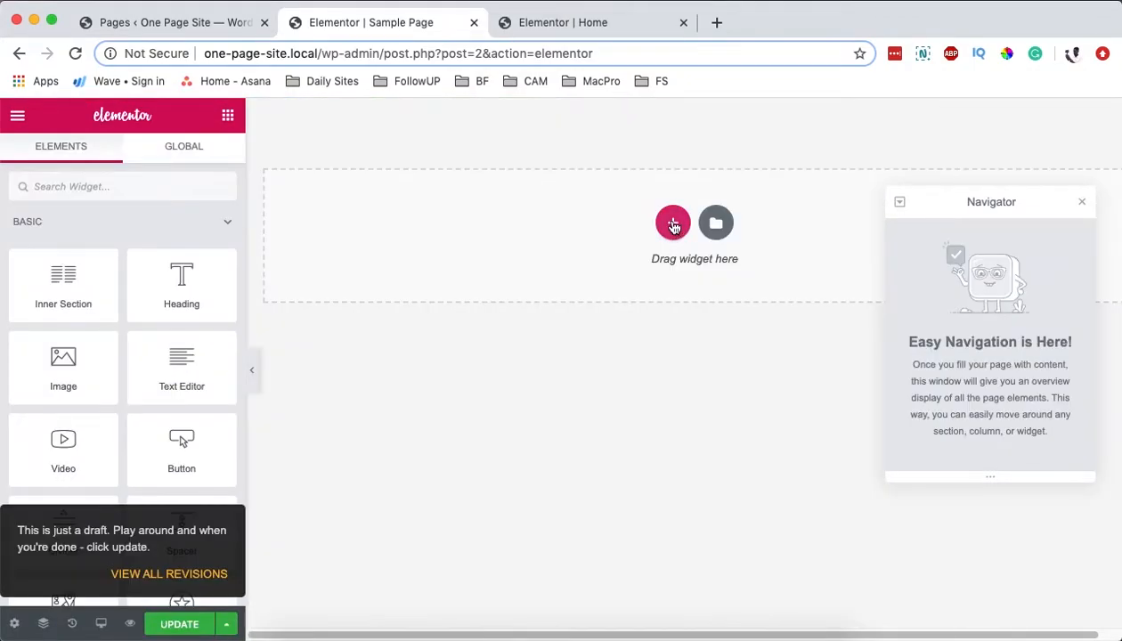
Add a one-column section to the empty page and place a Divider widget inside it.
left_click(674, 226)
left_click(458, 272)
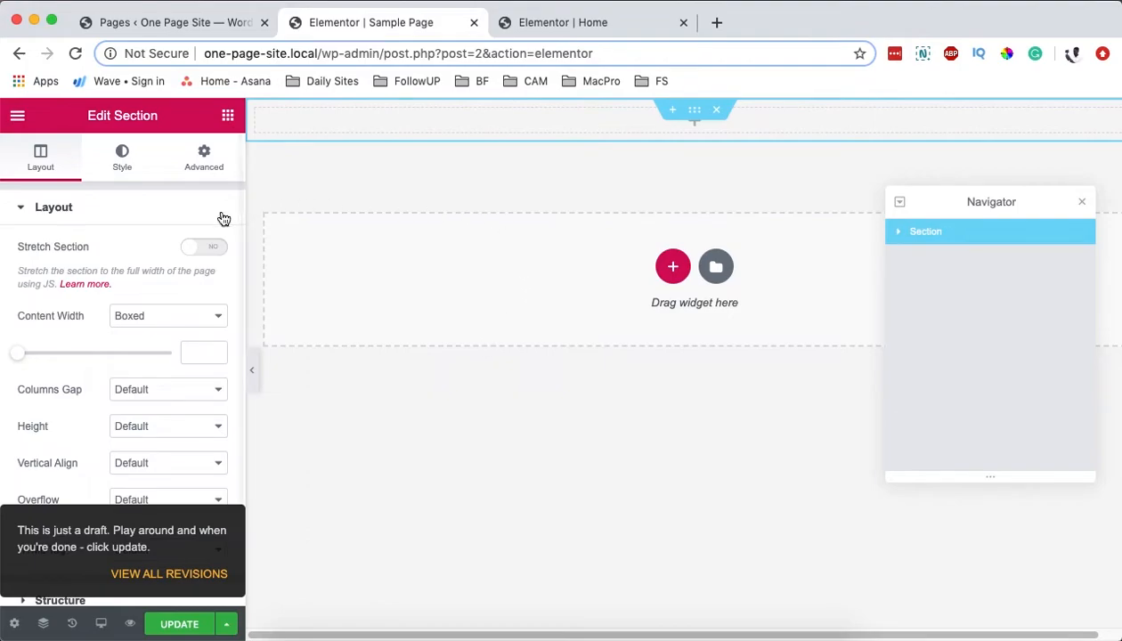
left_click(228, 115)
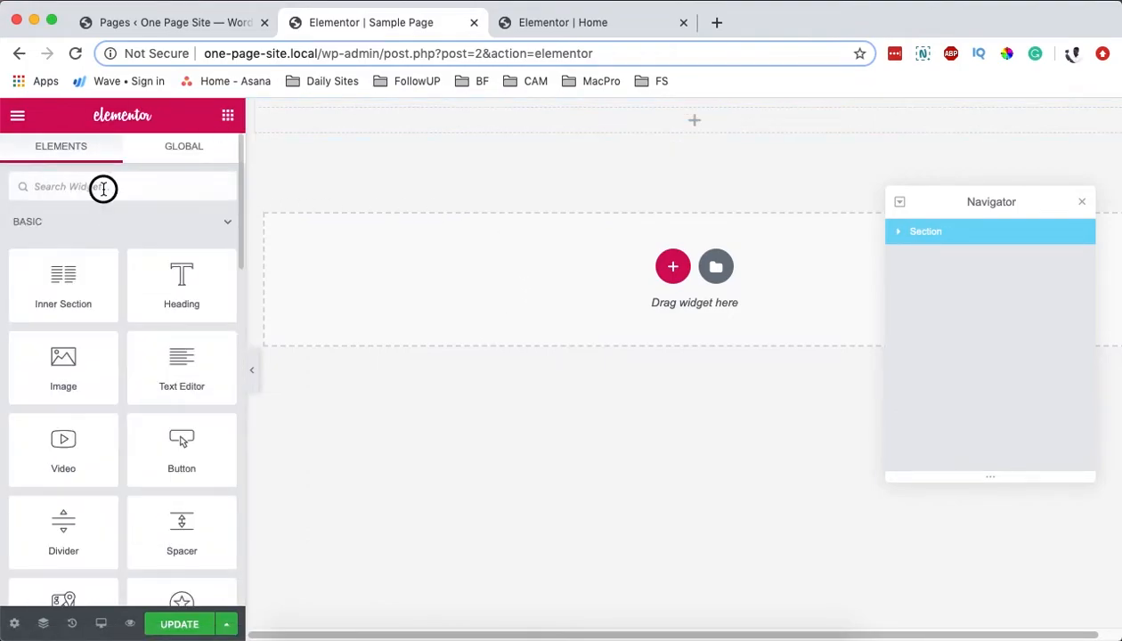
type("dr")
key("BackSpace")
type("iv")
left_click_drag(88, 231, 712, 118)
Set the height of the section containing the divider to Fit To Screen.
left_click(691, 111)
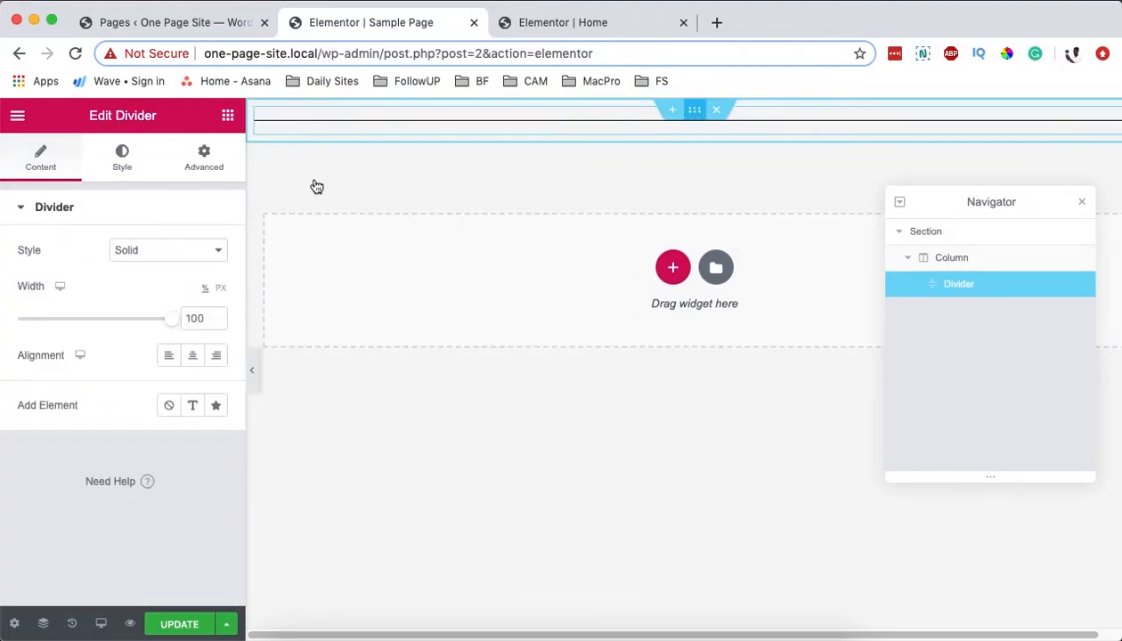
left_click(139, 439)
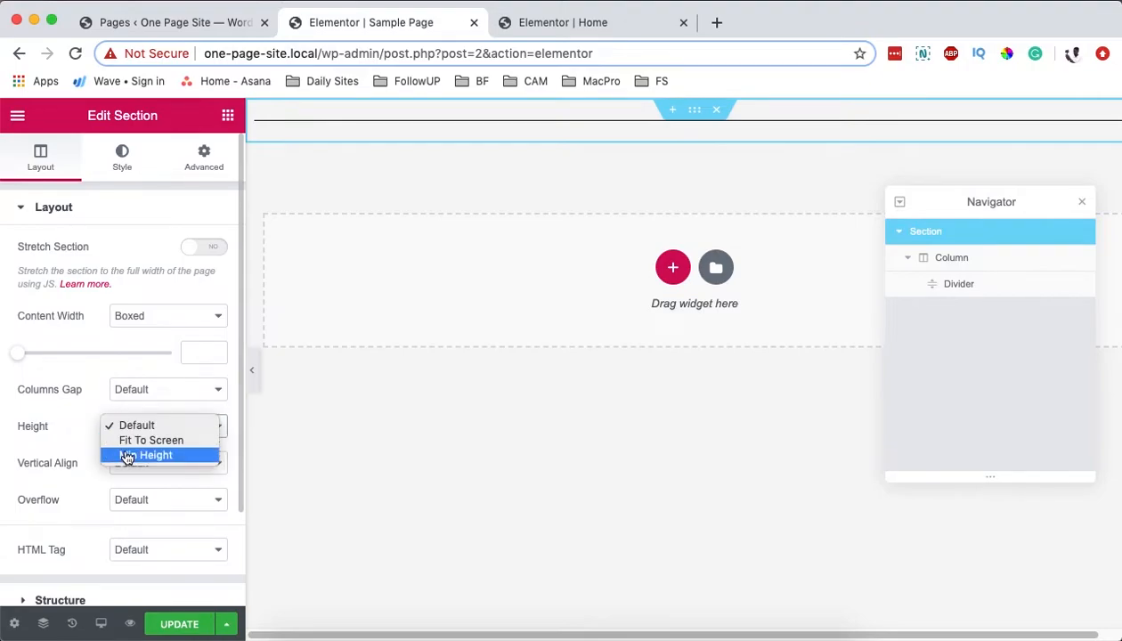
left_click(150, 439)
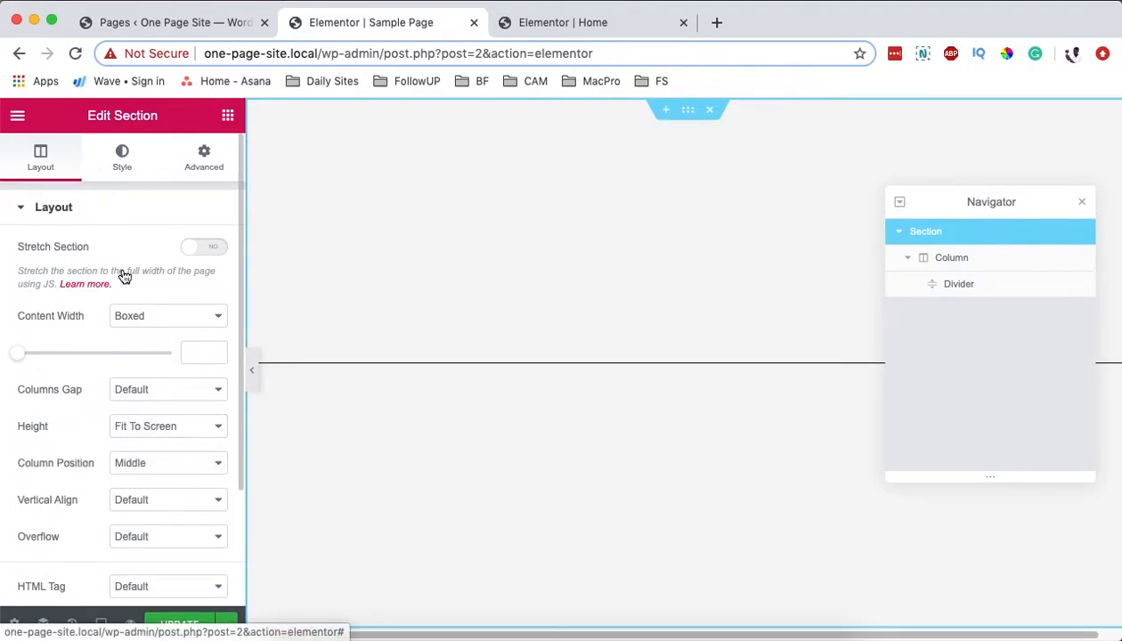
Give the section a classic background in red, #FF0000.
left_click(122, 156)
left_click(142, 294)
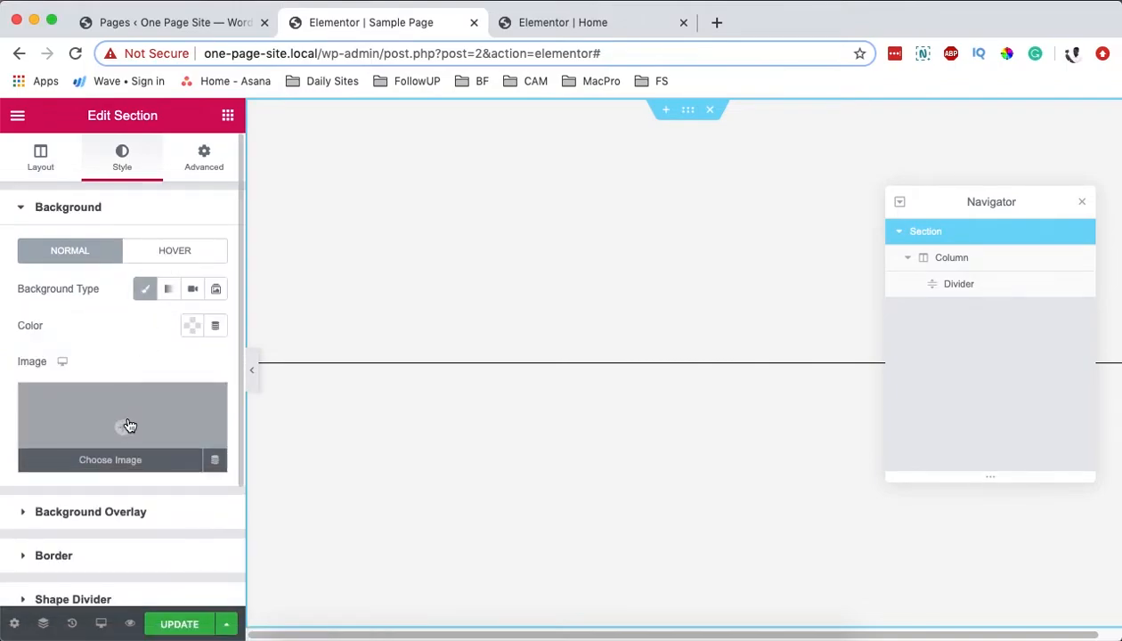
left_click(191, 326)
left_click(288, 433)
left_click_drag(297, 404, 307, 383)
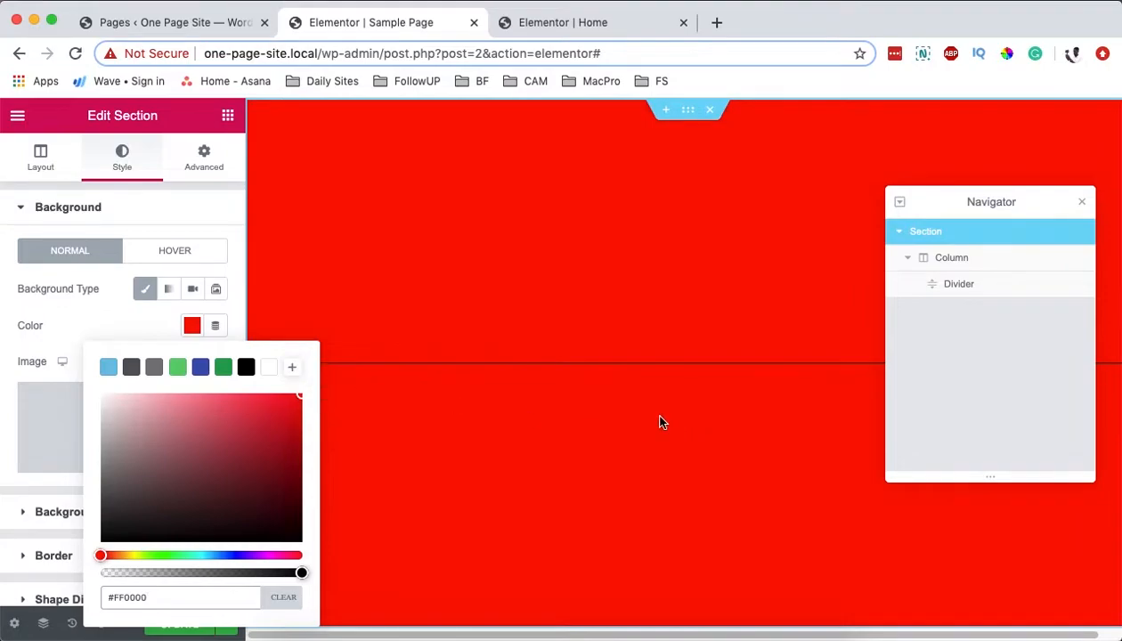
Change the divider's colour to white, #FFFFFF.
left_click(496, 370)
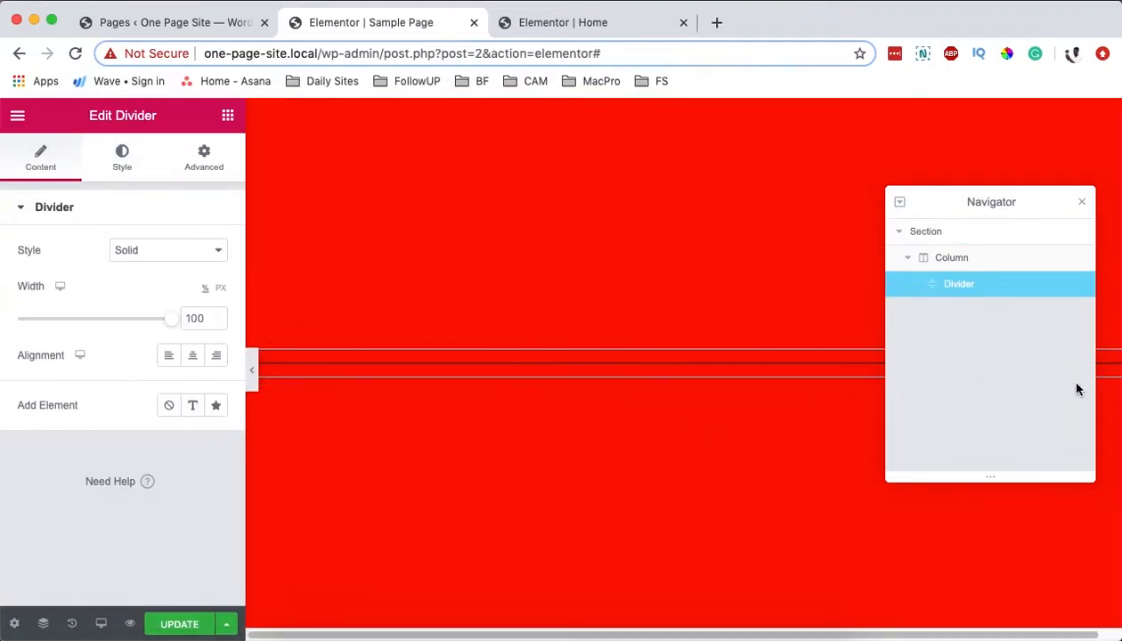
left_click(168, 250)
left_click(63, 284)
left_click(122, 157)
left_click(191, 251)
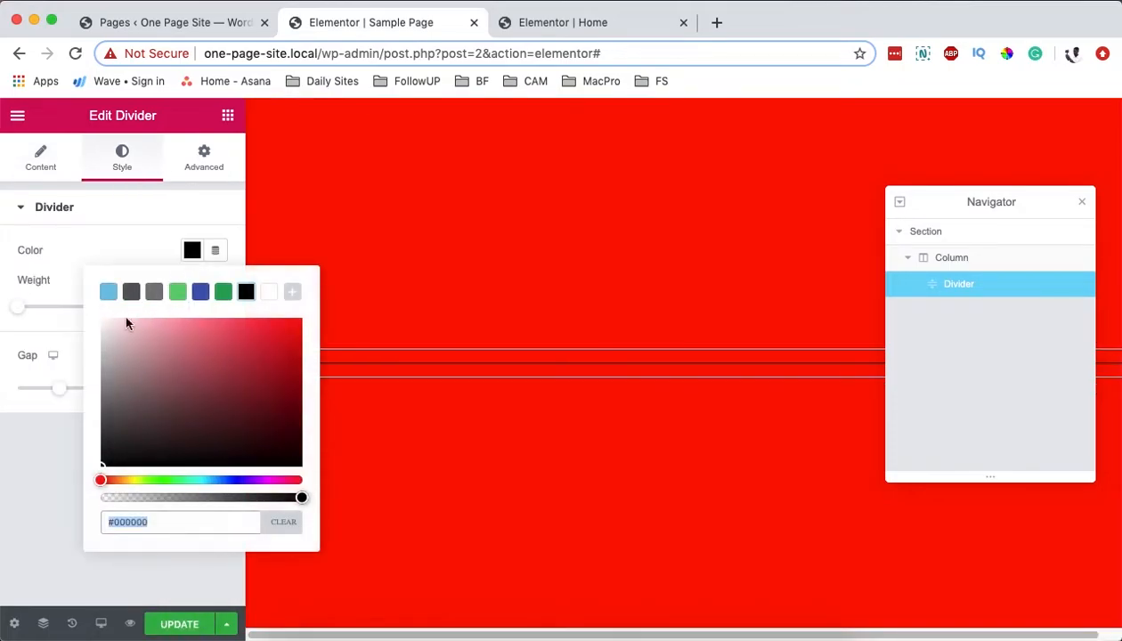
left_click_drag(140, 338, 56, 303)
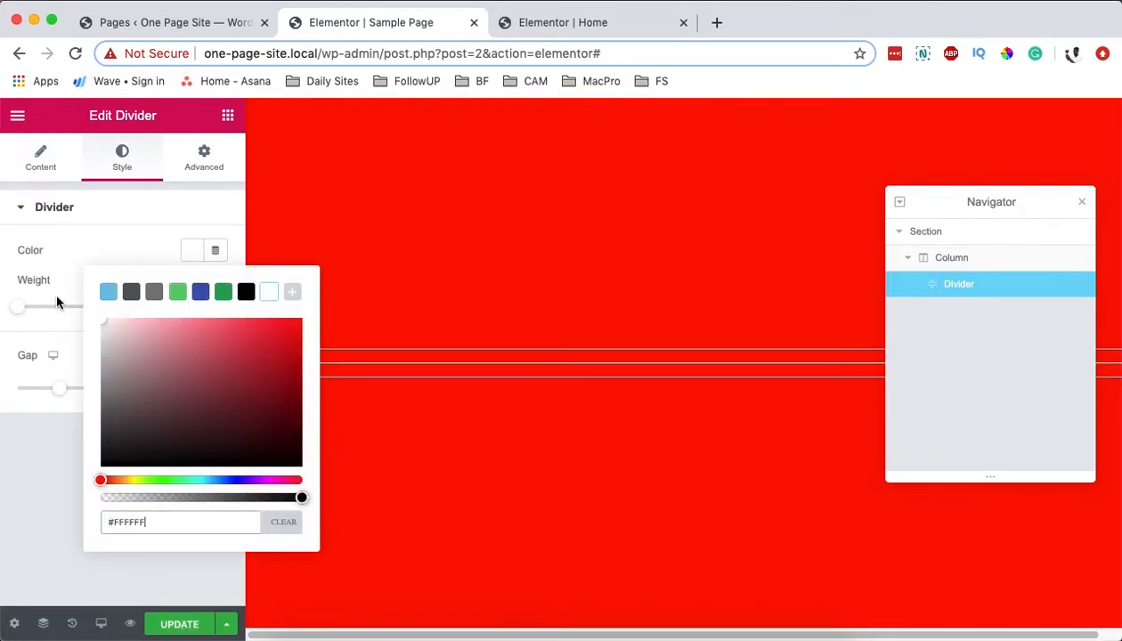
left_click(80, 247)
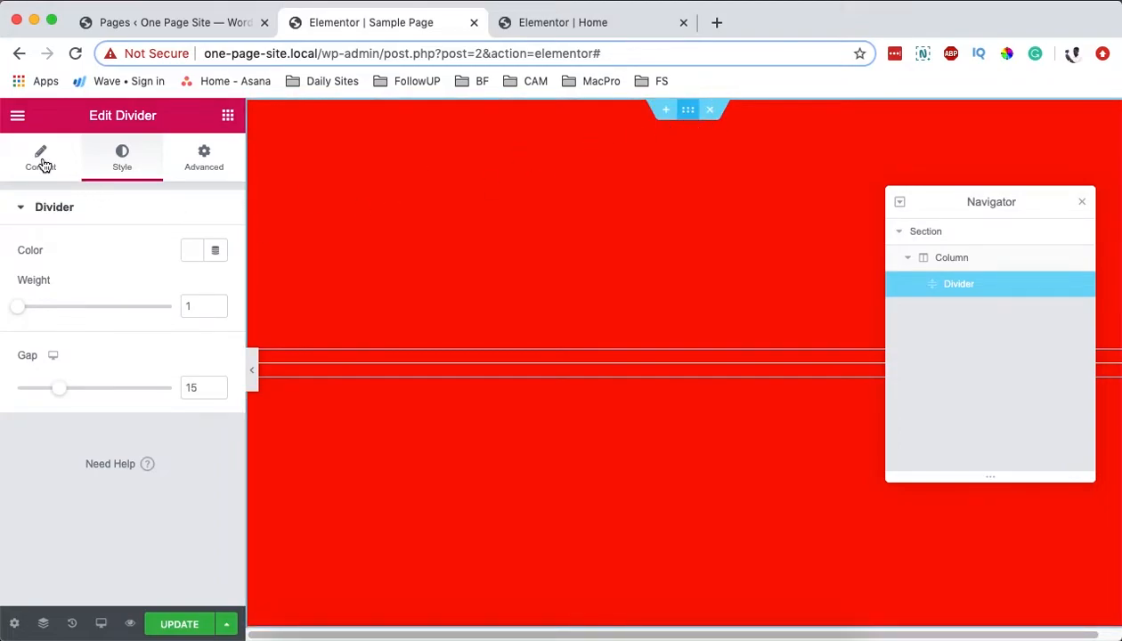
Set the red section's height option to Min Height.
left_click(688, 109)
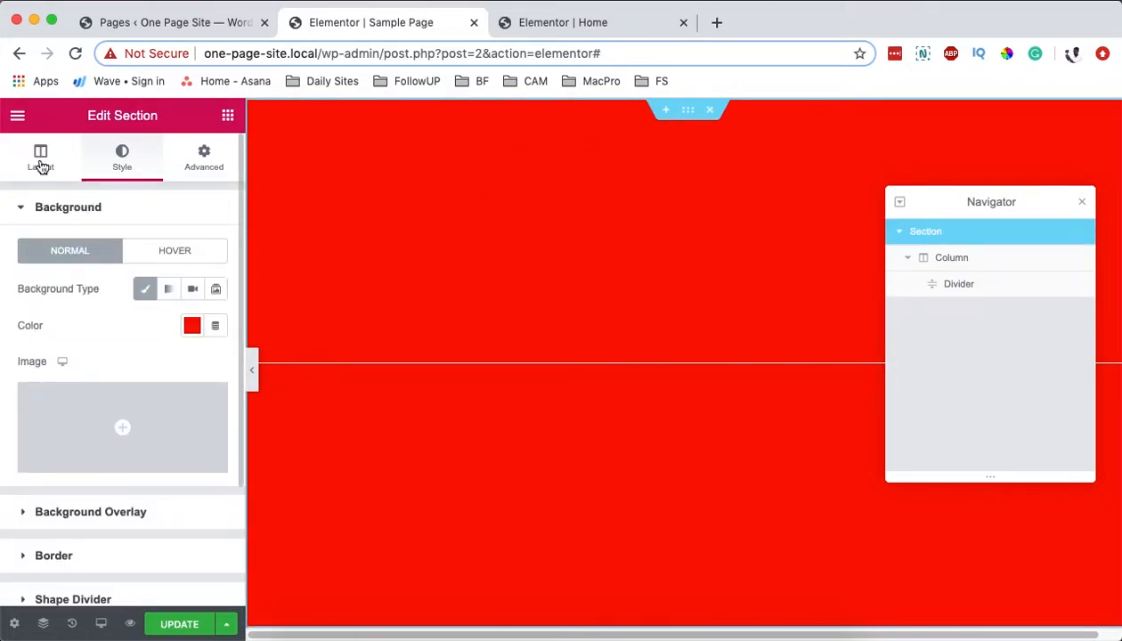
left_click(40, 160)
left_click(150, 428)
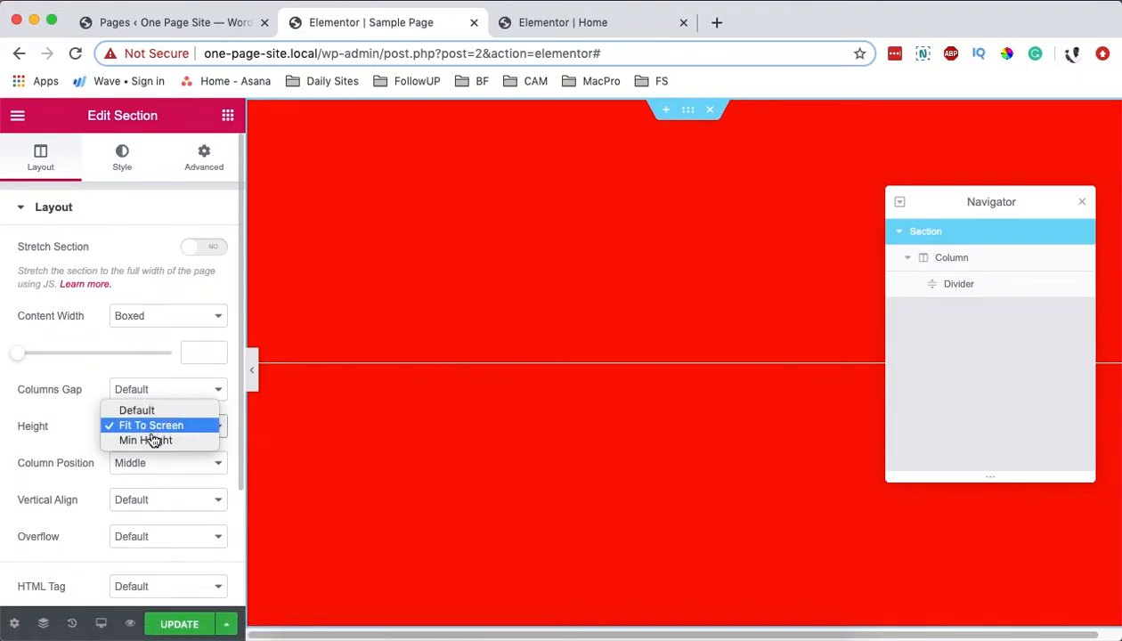
left_click(152, 443)
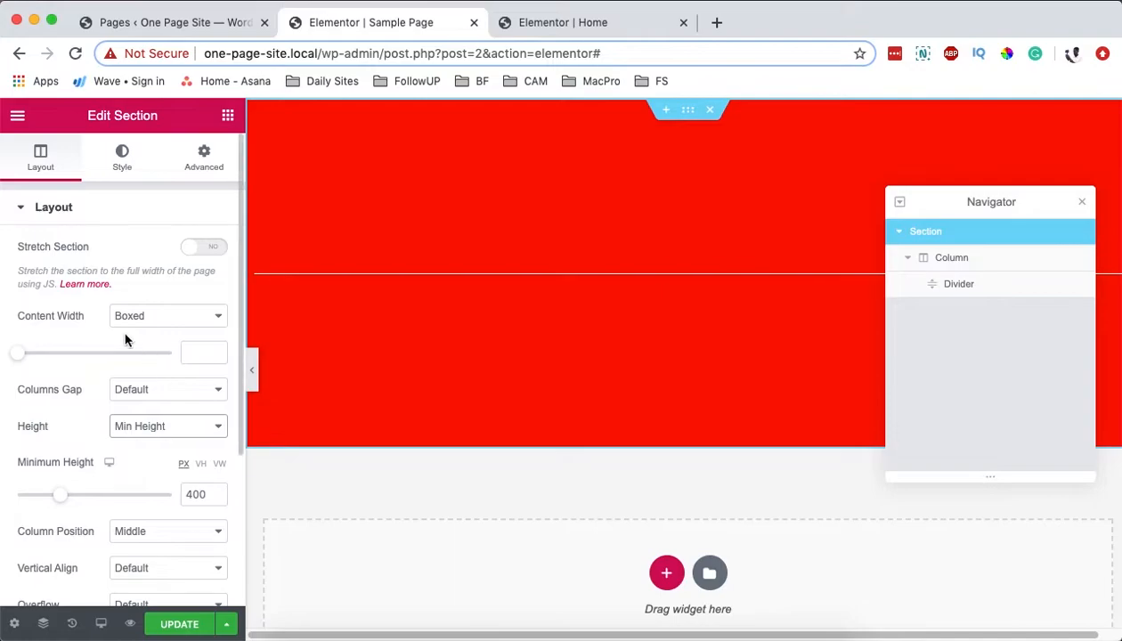
Duplicate the red section and change the copy's background colour to purple.
right_click(690, 113)
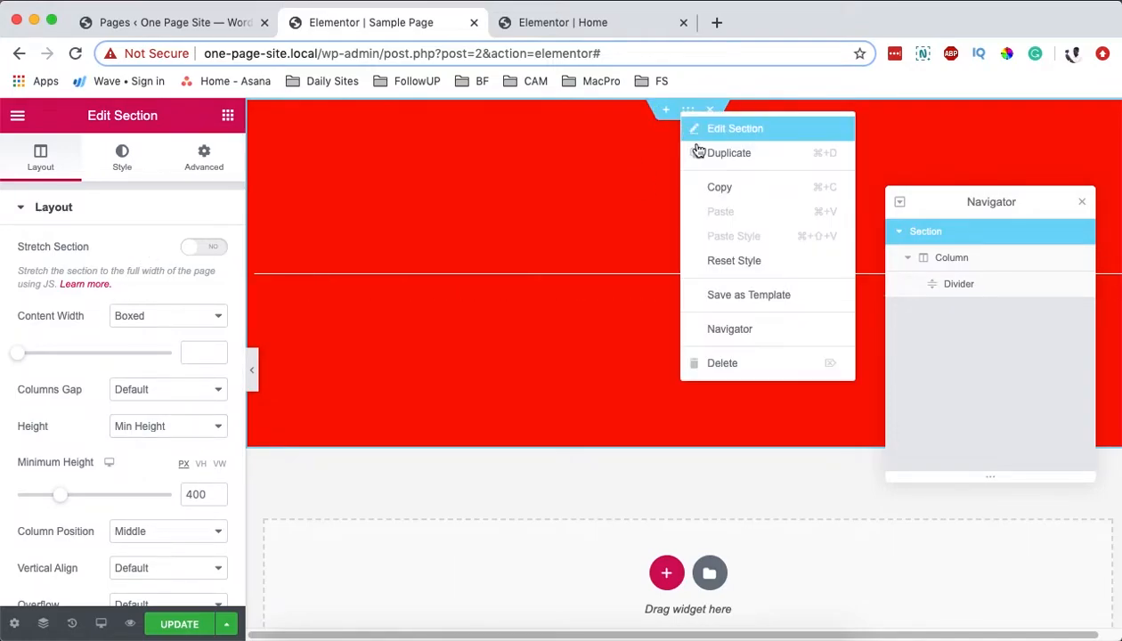
key("super+d")
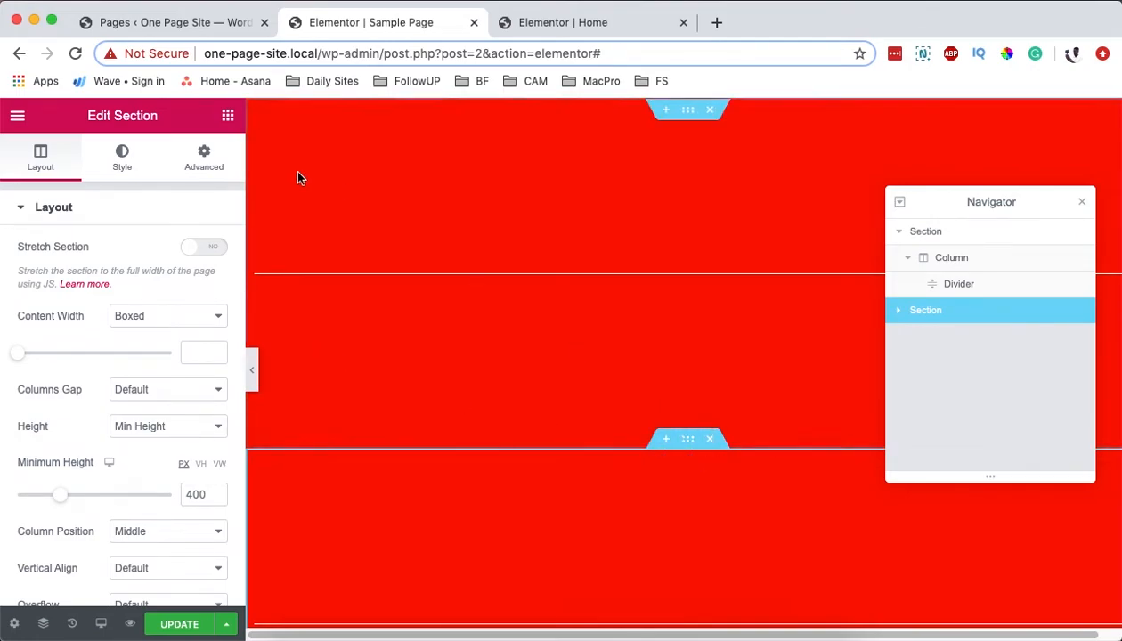
left_click(128, 160)
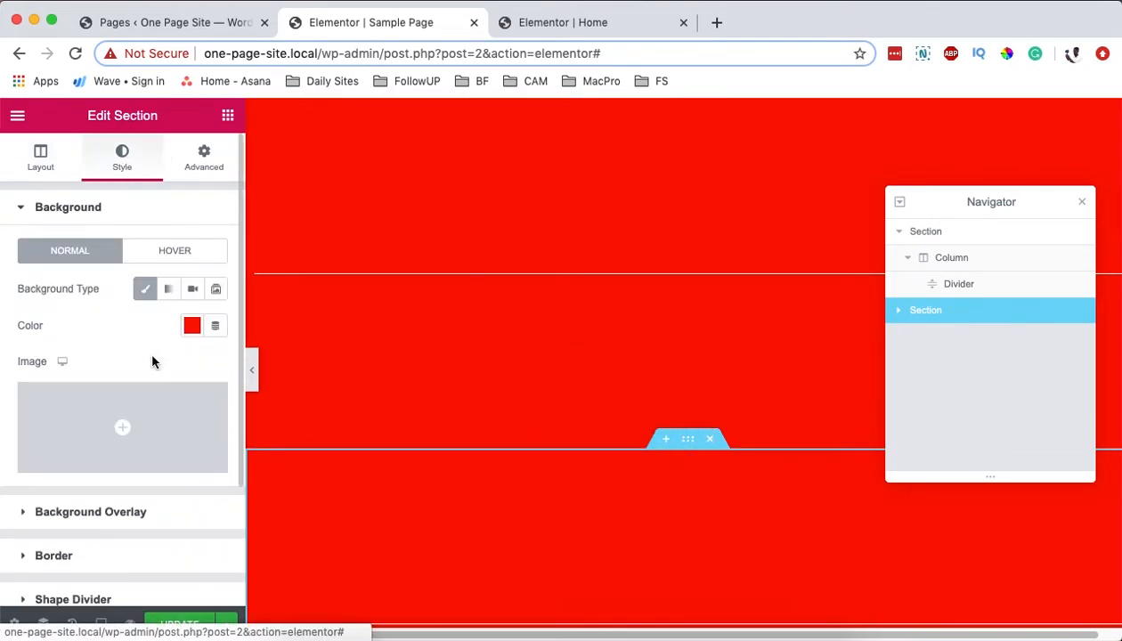
left_click(193, 326)
left_click(196, 334)
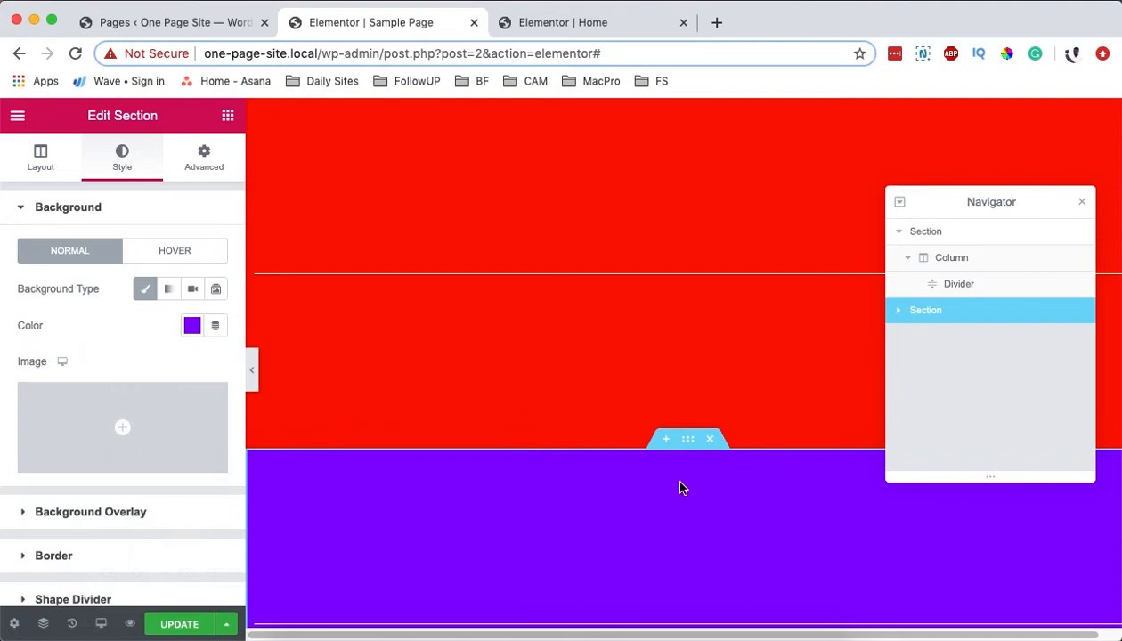
Preview the red and purple sections at full page width and return to the editing view.
scroll(670, 462, "down", 2)
scroll(681, 470, "up", 2)
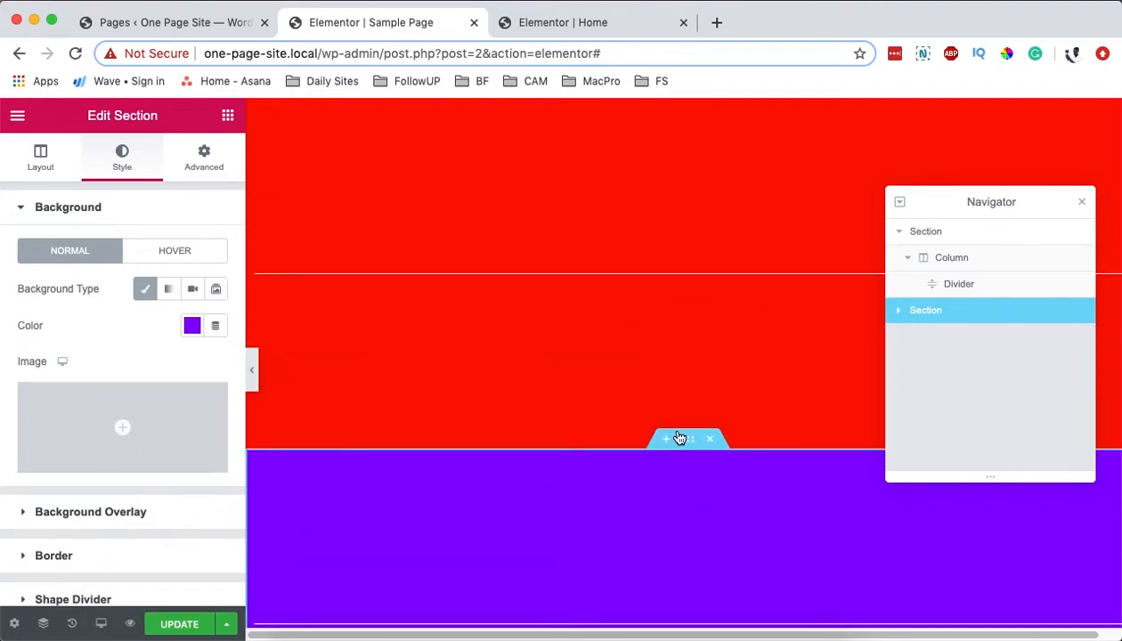
left_click(251, 370)
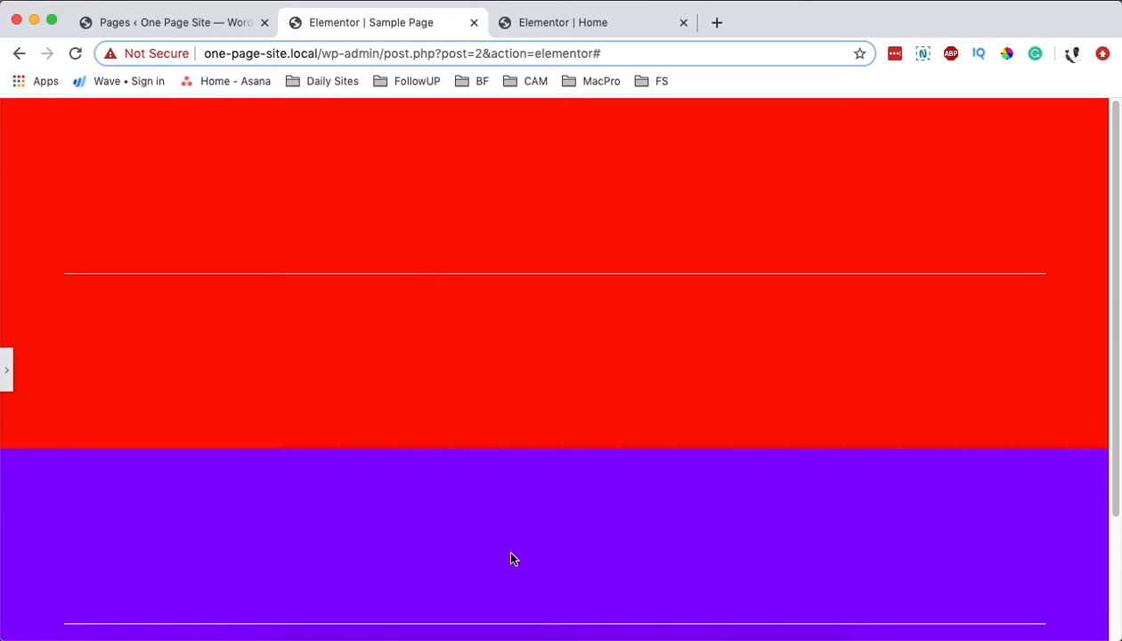
scroll(512, 558, "down", 2)
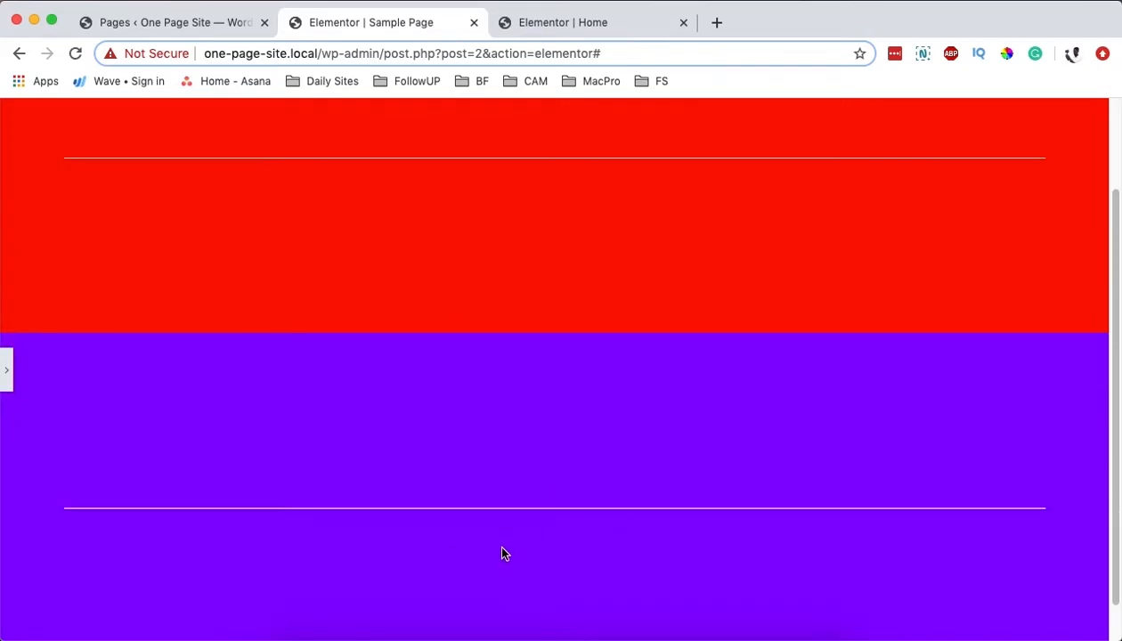
left_click(8, 374)
scroll(751, 440, "up", 2)
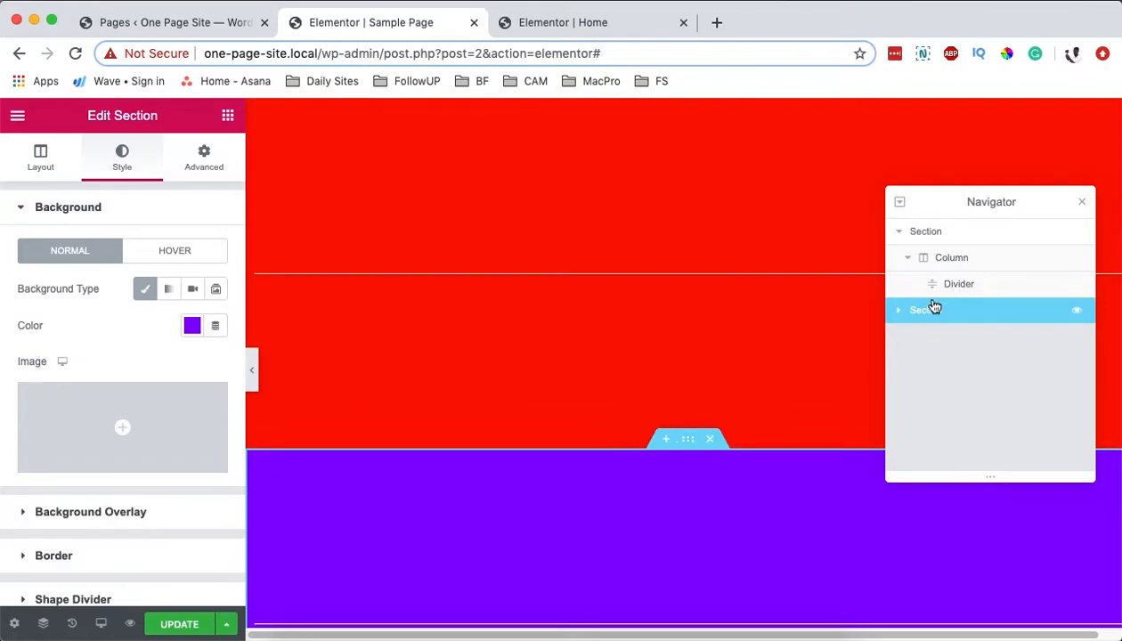
Close and reopen the Navigator, and collapse the red section's column and section entries in it.
left_click(911, 259)
left_click(907, 237)
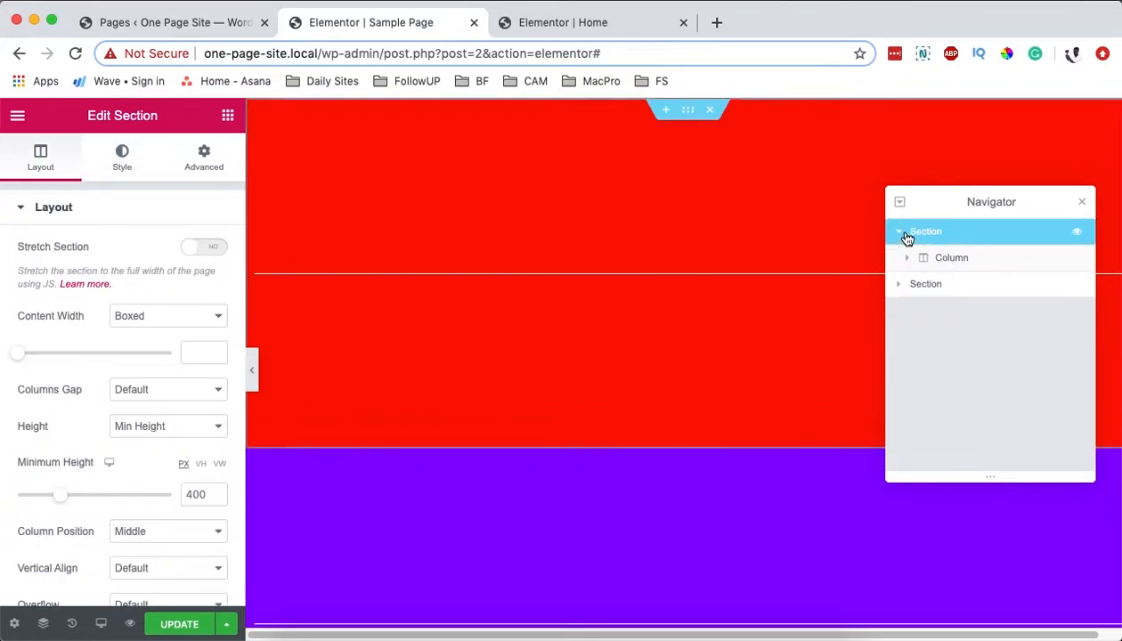
left_click(1083, 206)
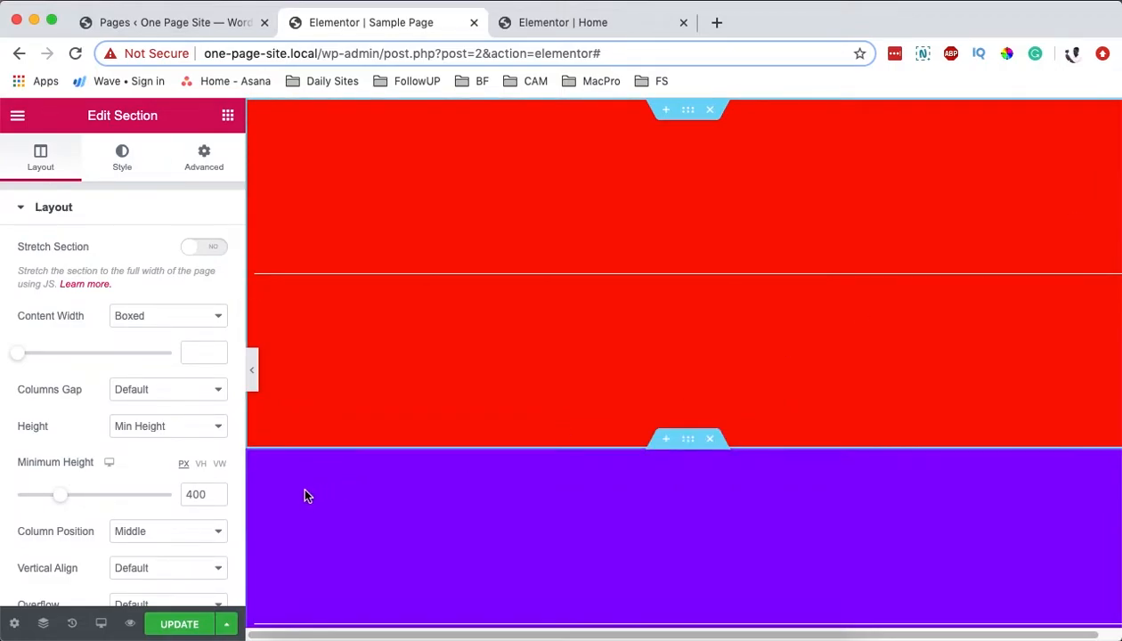
left_click(41, 626)
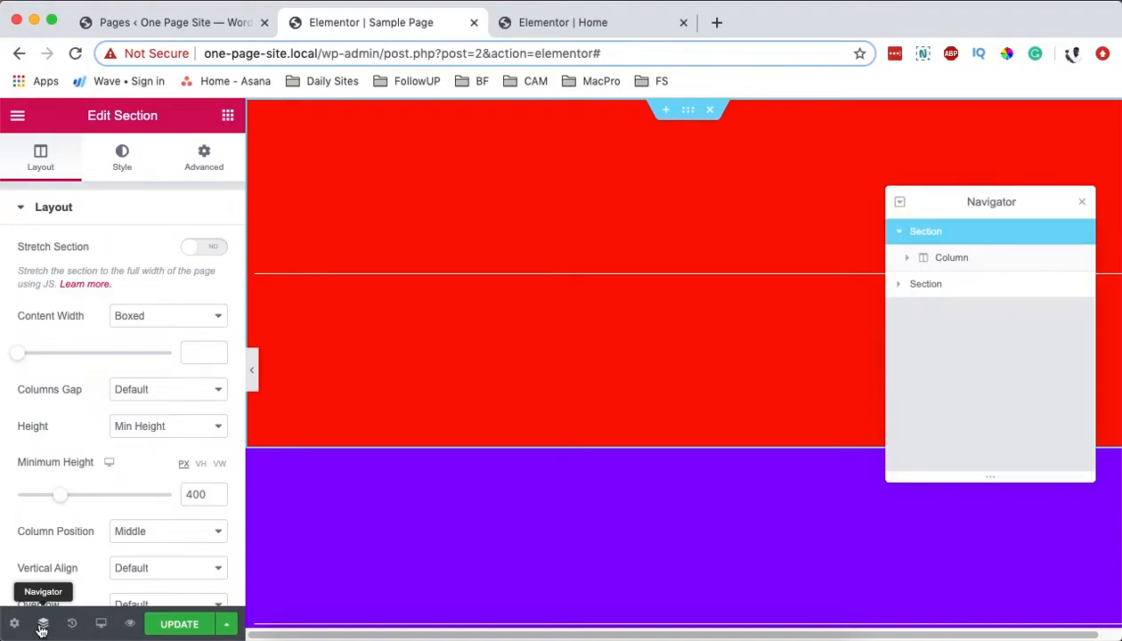
left_click(898, 234)
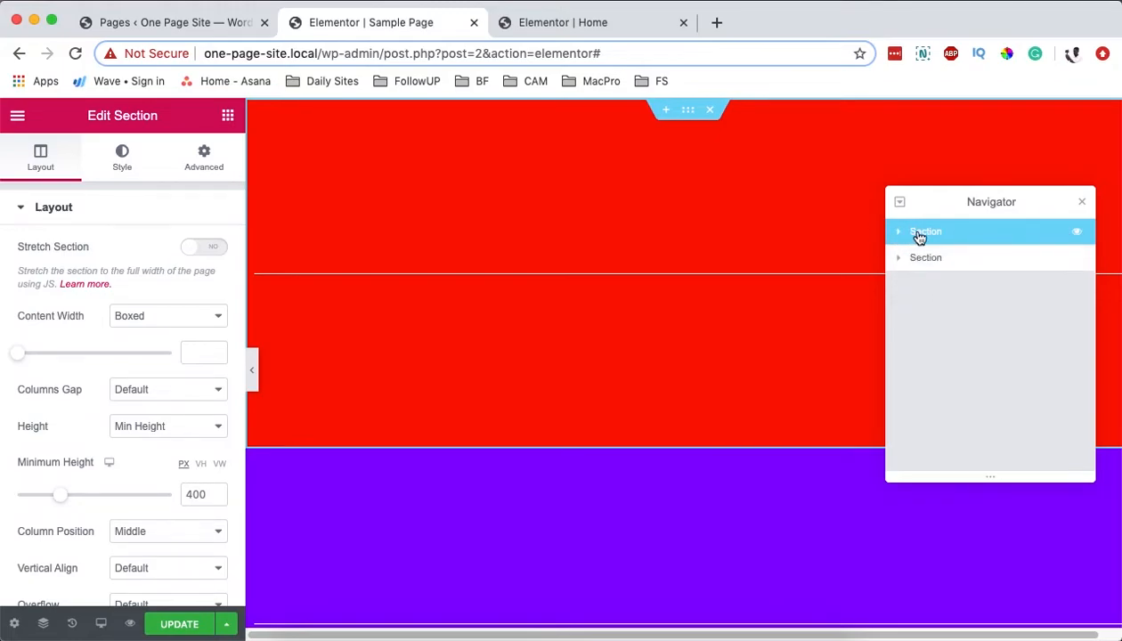
Rename the red section as 1st Section and the purple one as 2nd Section in the Navigator.
double_click(923, 237)
left_click(911, 234)
type("1st")
double_click(924, 260)
left_click(915, 258)
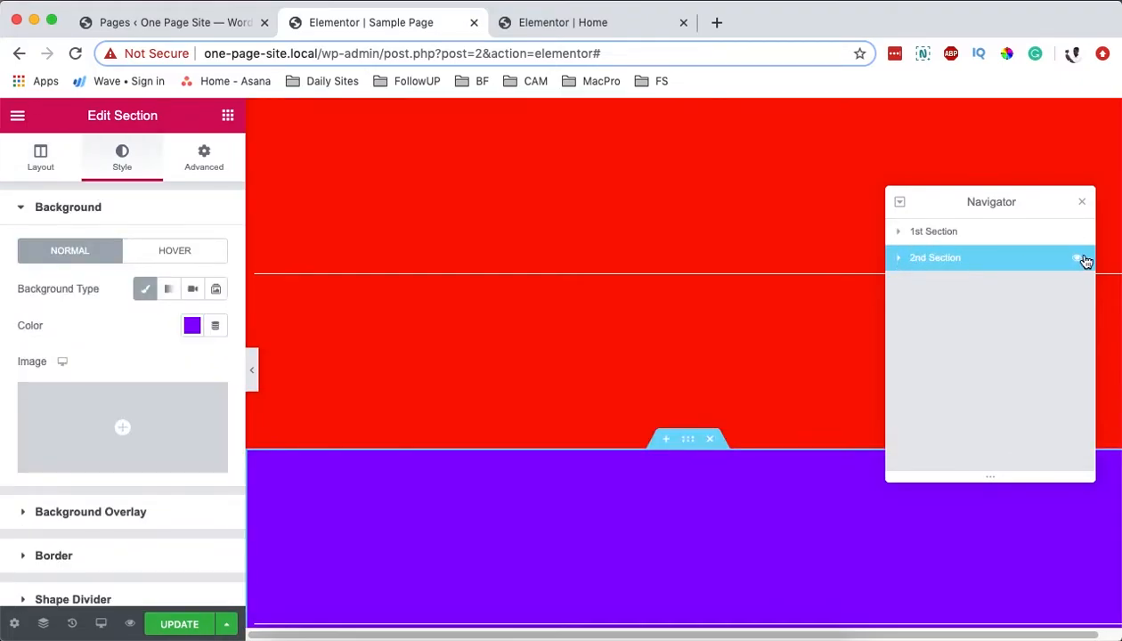
Hide and show again the 2nd Section, do the same with the 1st Section, and select each of them from the Navigator.
left_click(1079, 262)
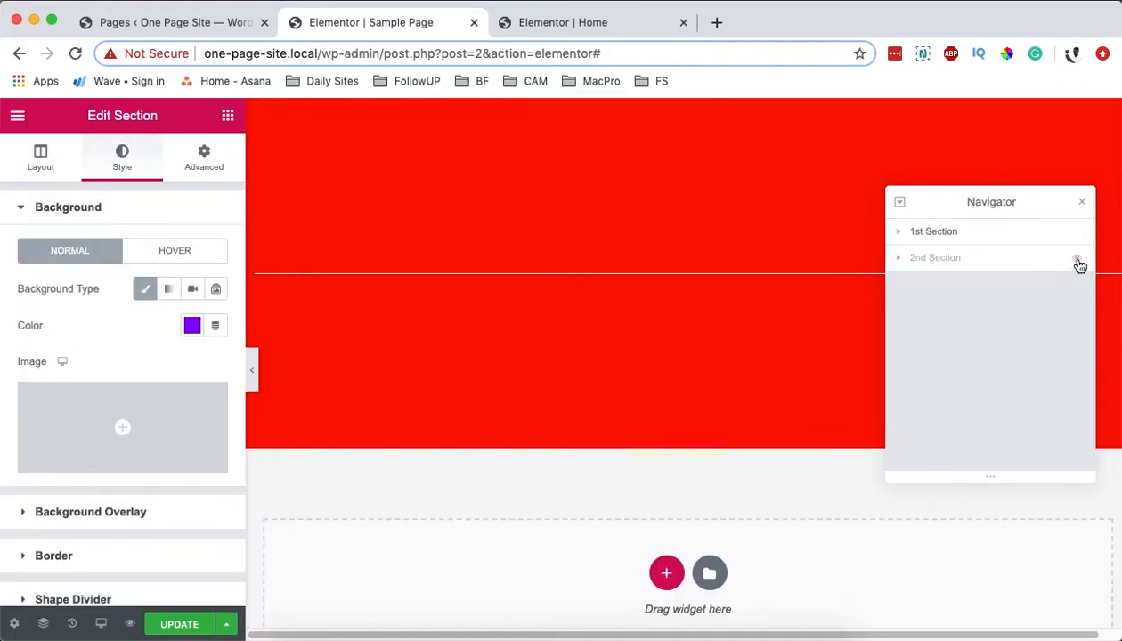
left_click(1078, 263)
left_click(1078, 233)
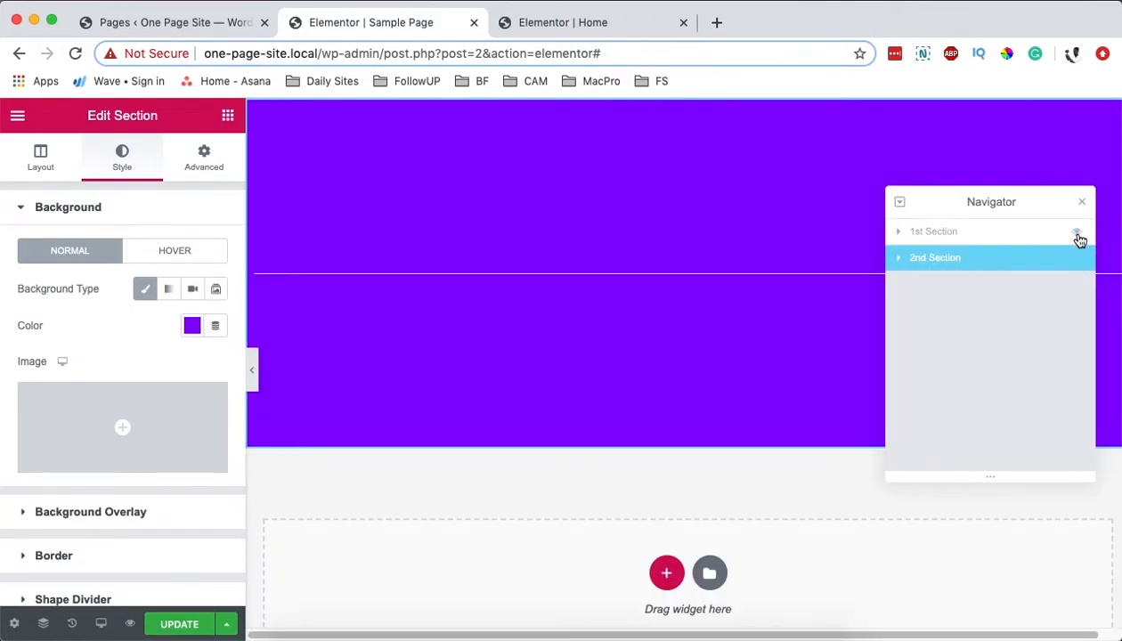
left_click(1079, 235)
left_click(987, 240)
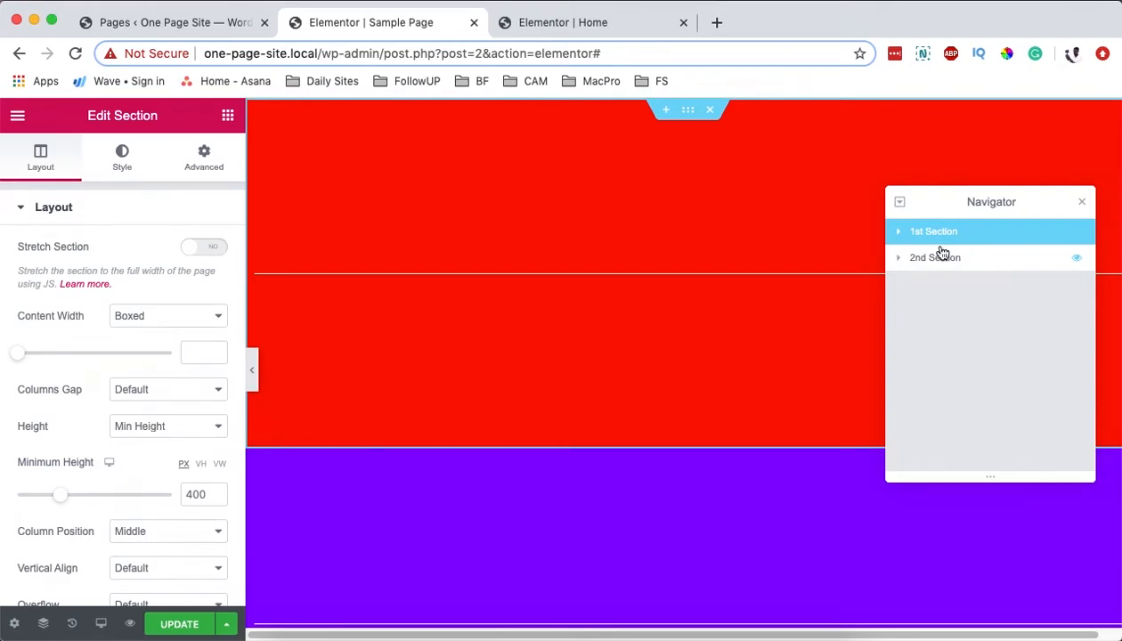
left_click(940, 257)
Unlink the 2nd Section's margin values and set its top margin first to 100 px, and finally to -100 px.
left_click(689, 439)
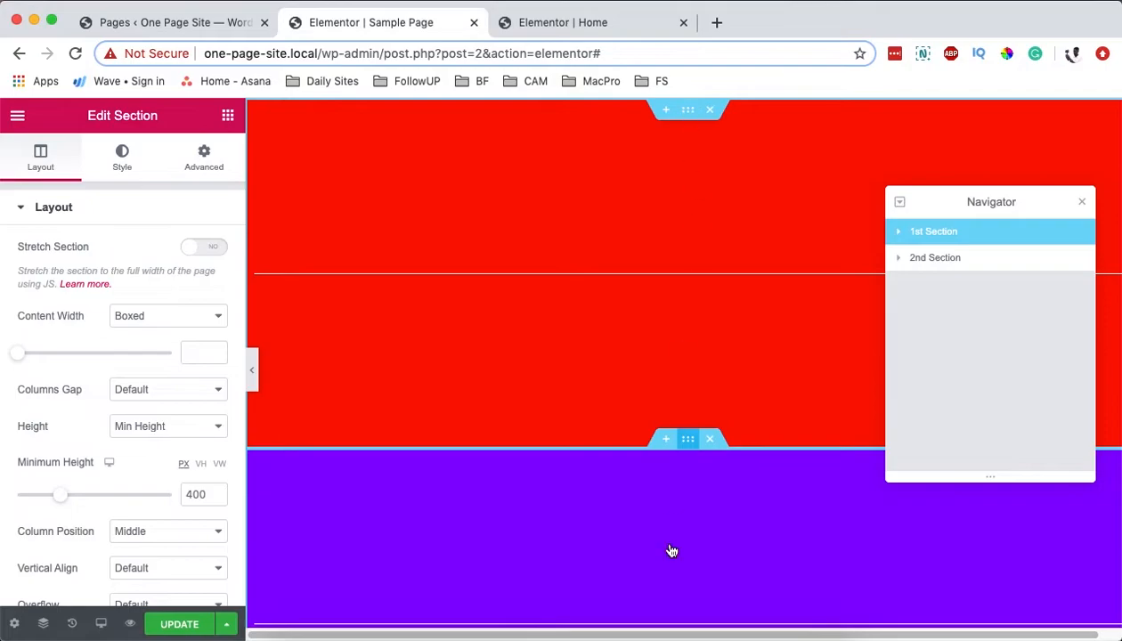
left_click(689, 469)
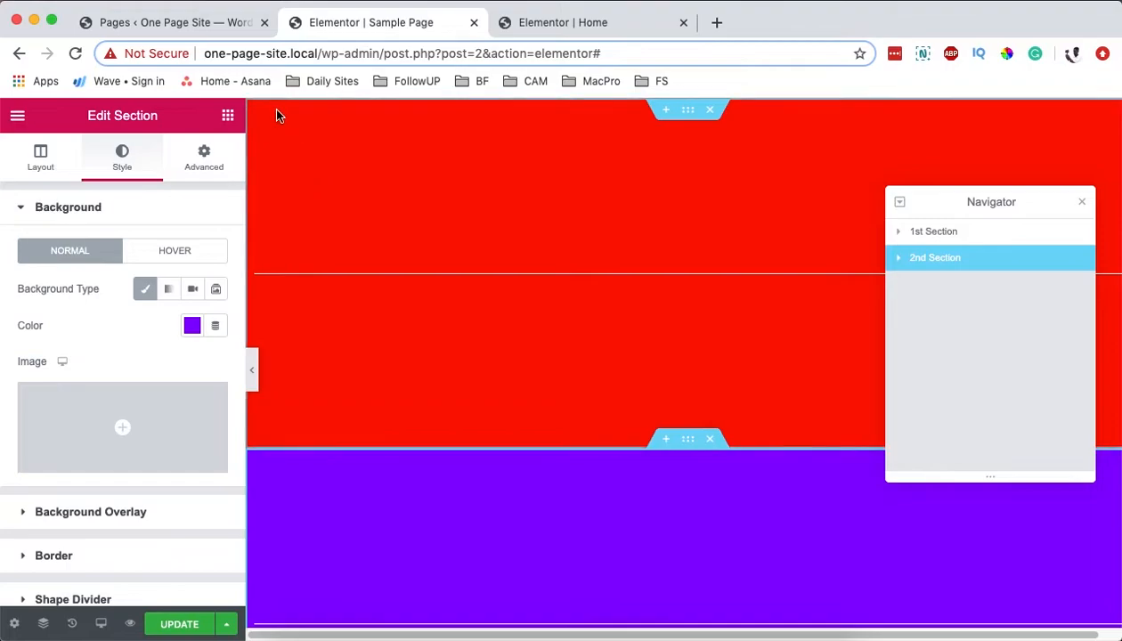
left_click(218, 156)
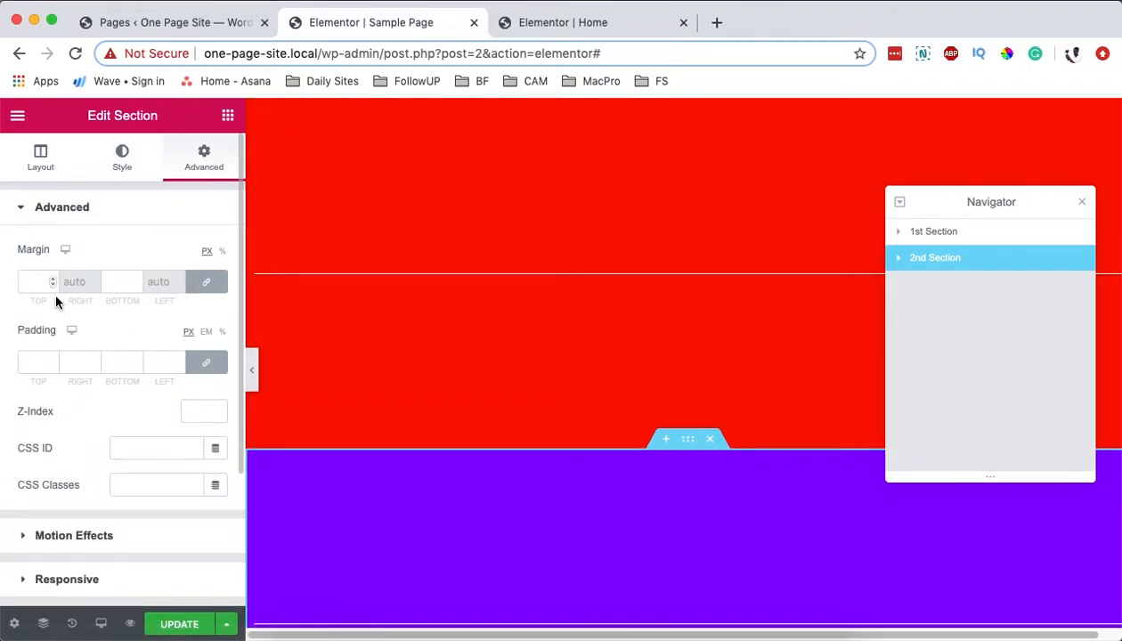
left_click(206, 281)
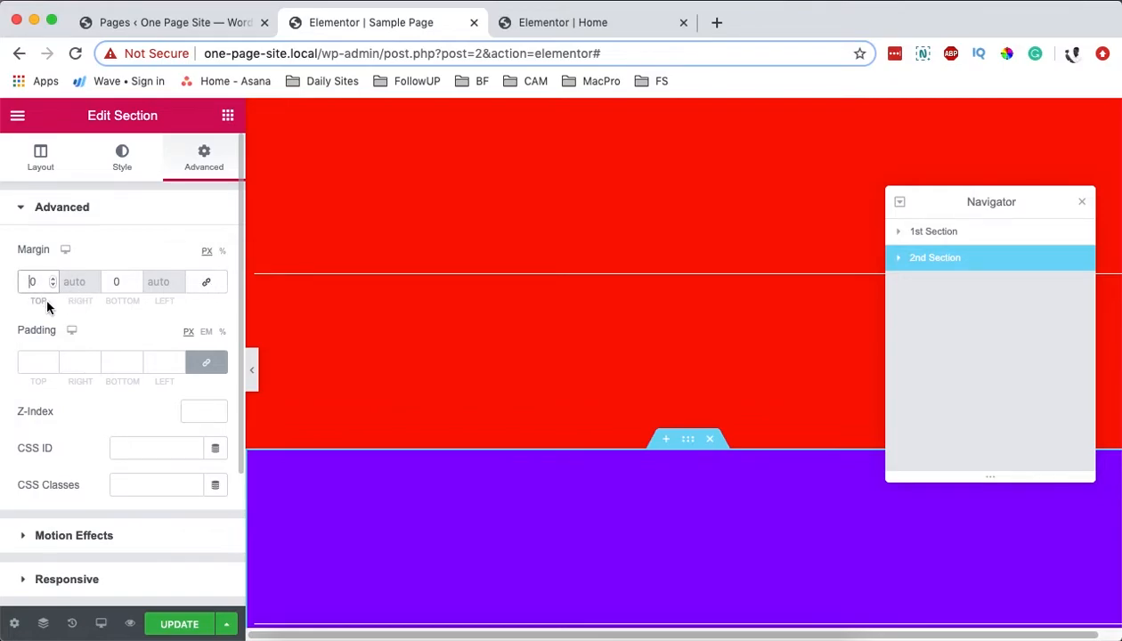
type("1")
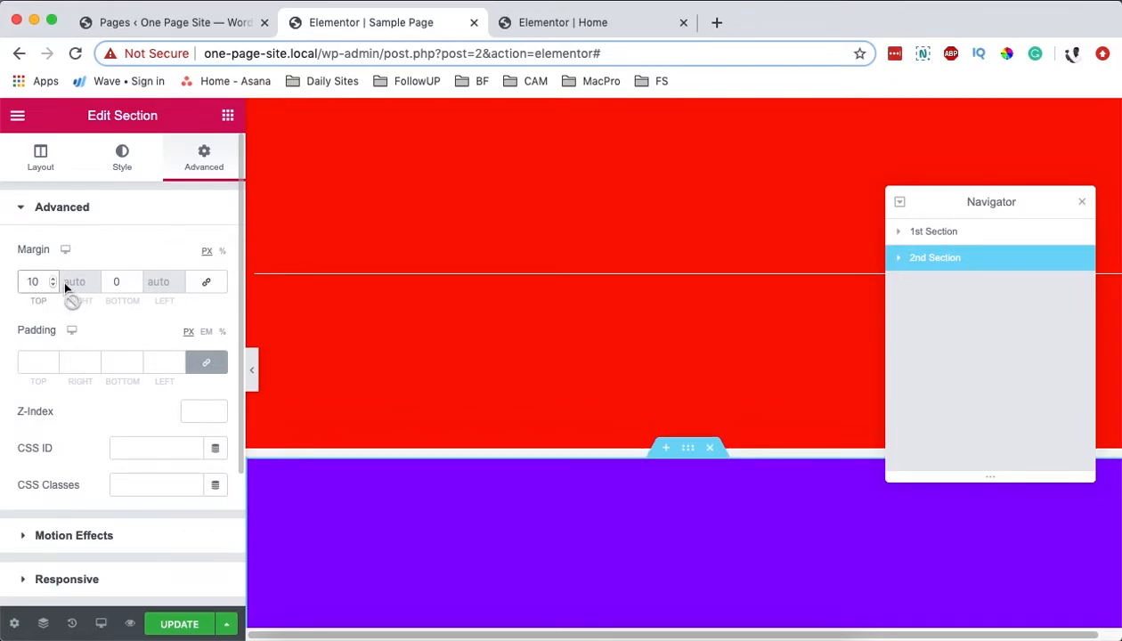
type("0")
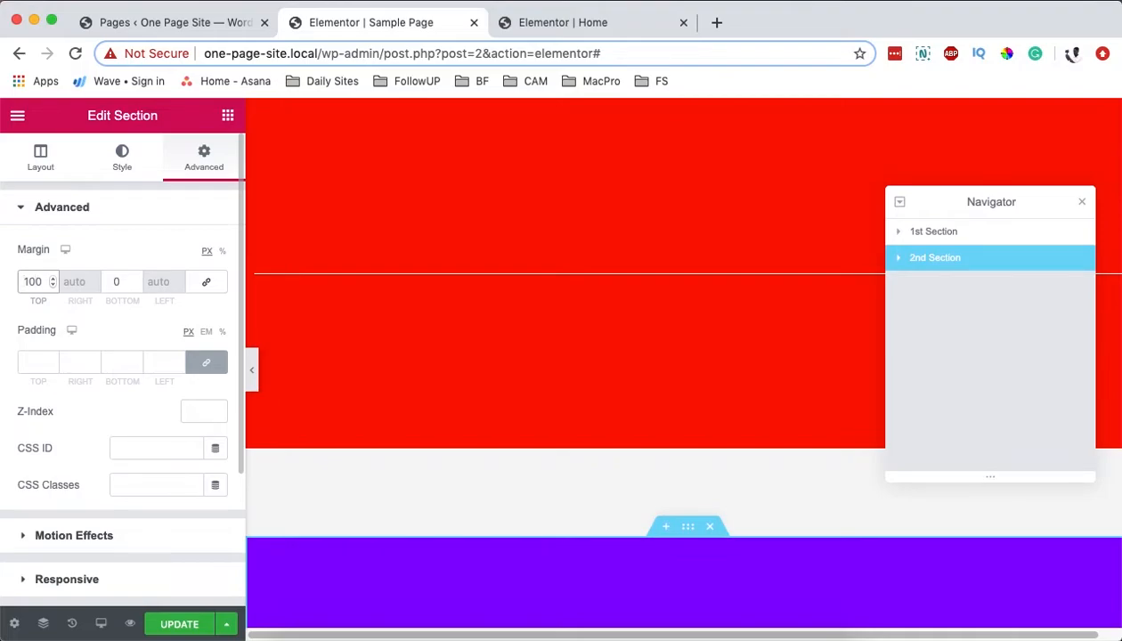
type("-")
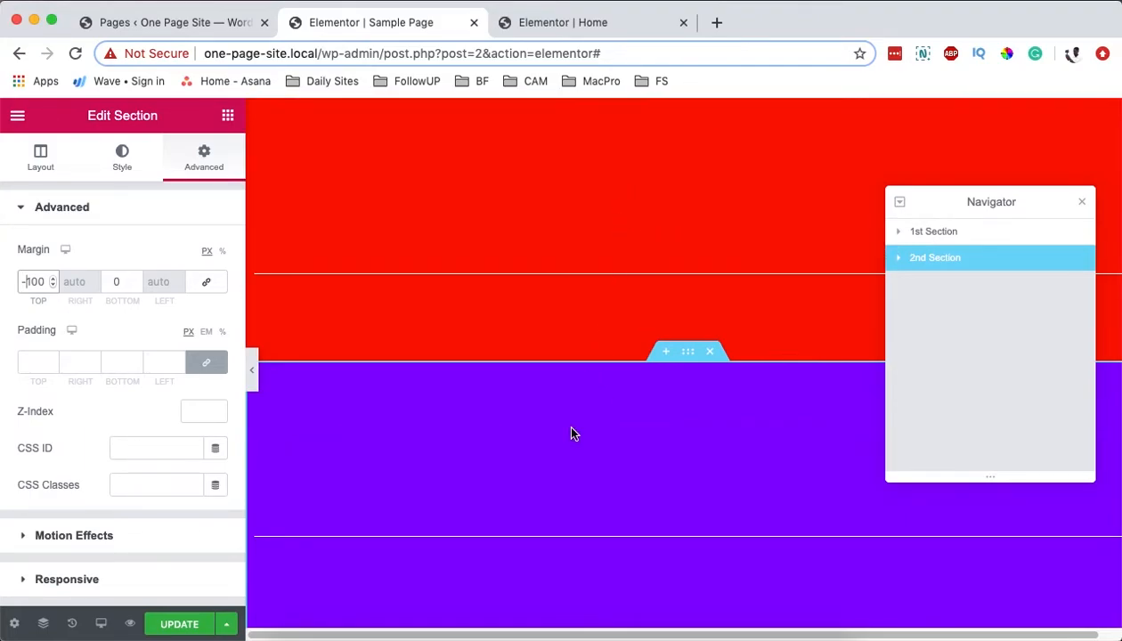
Try a Z-Index of 10 on the 1st Section and reset it to 0.
left_click(677, 121)
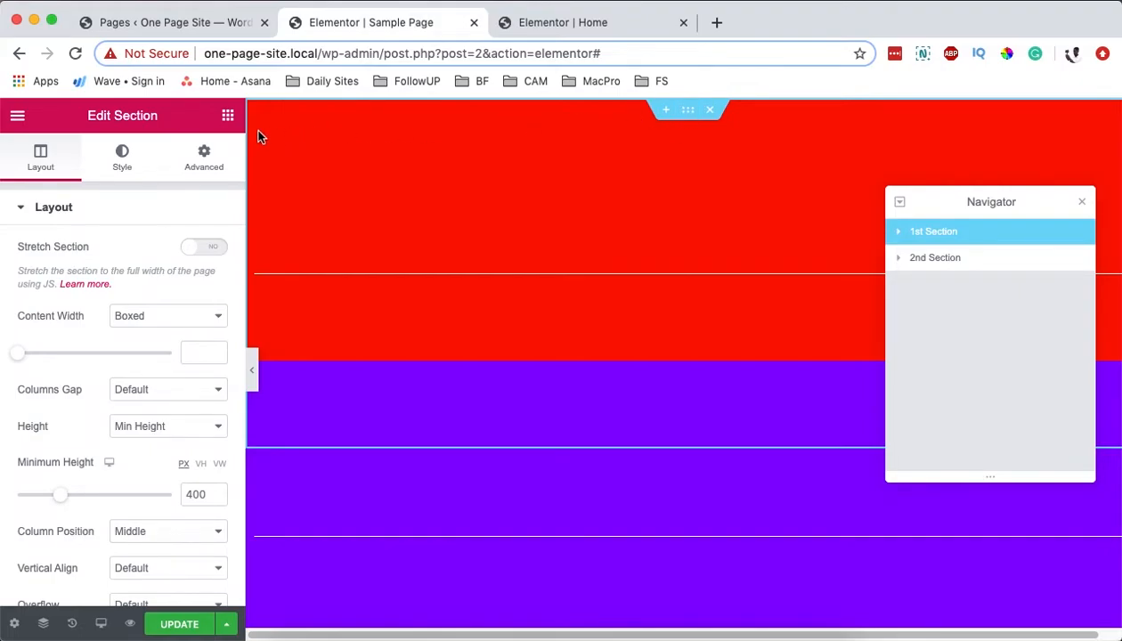
left_click(205, 157)
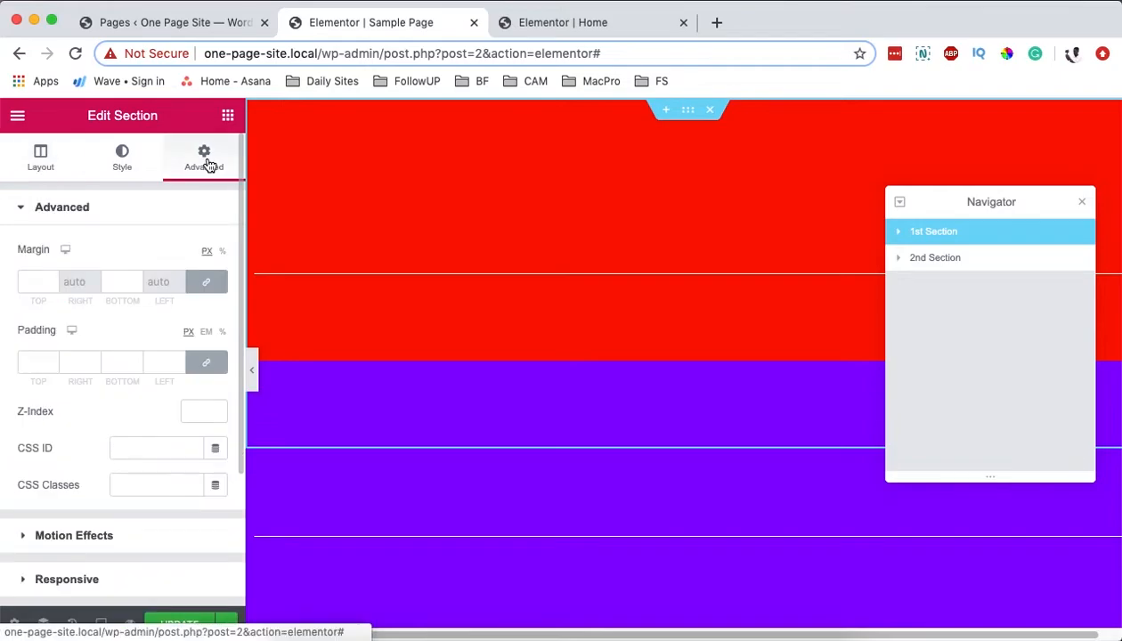
left_click(198, 412)
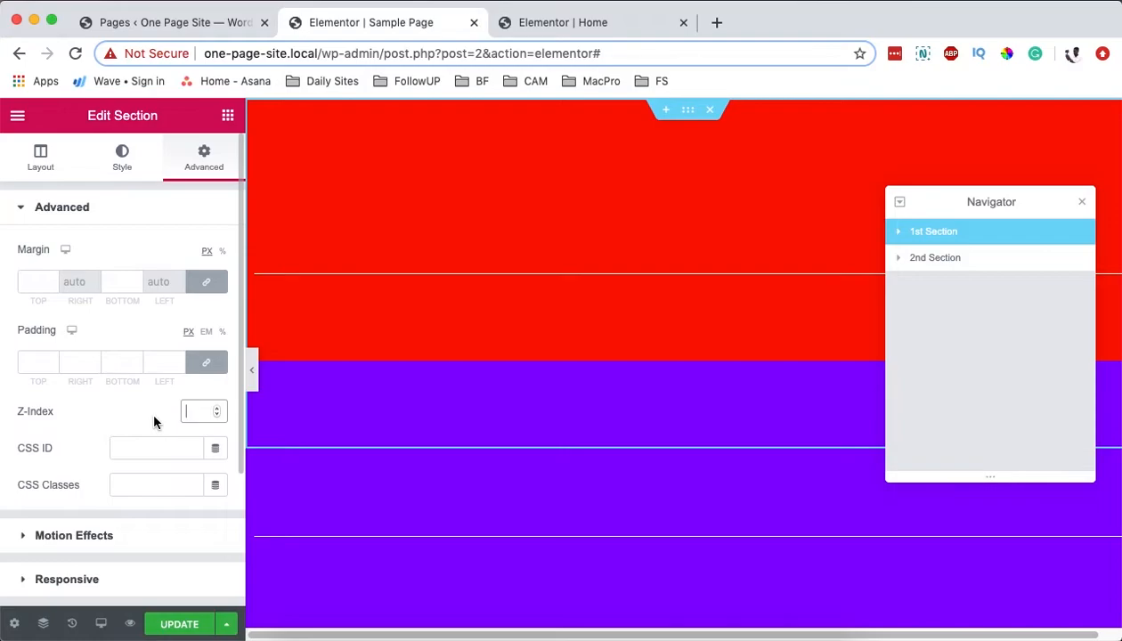
type("10")
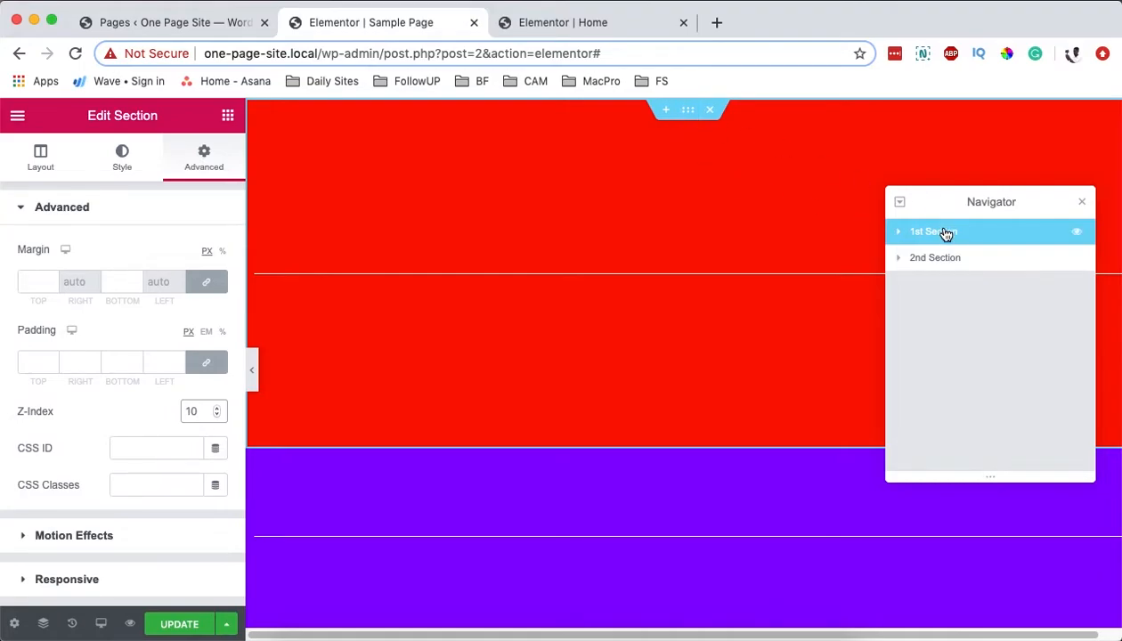
double_click(196, 411)
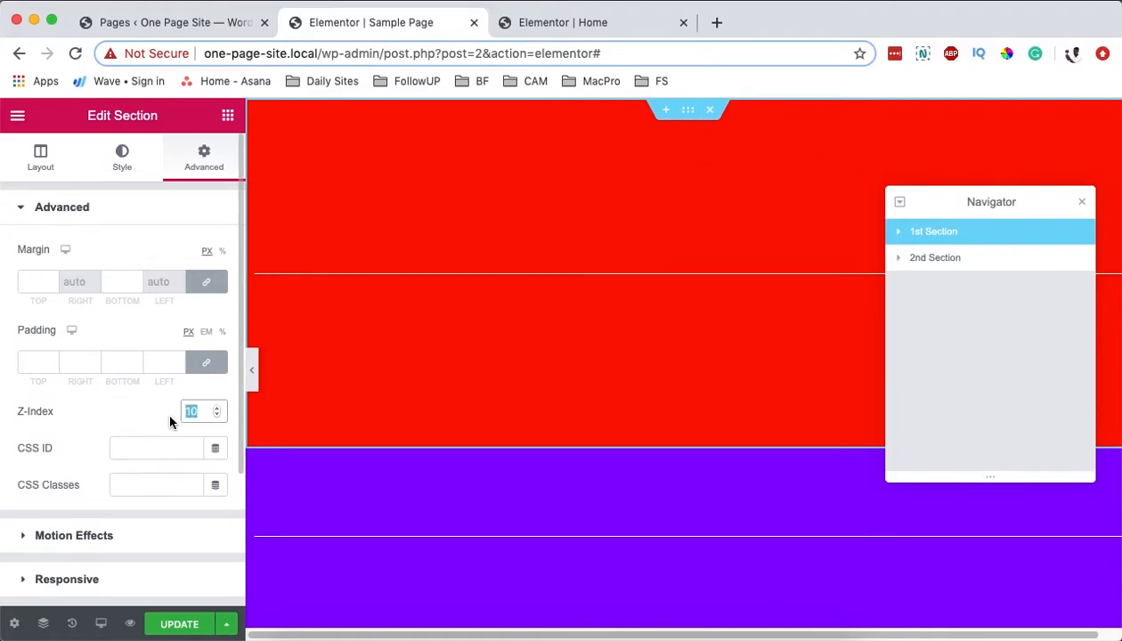
type("0")
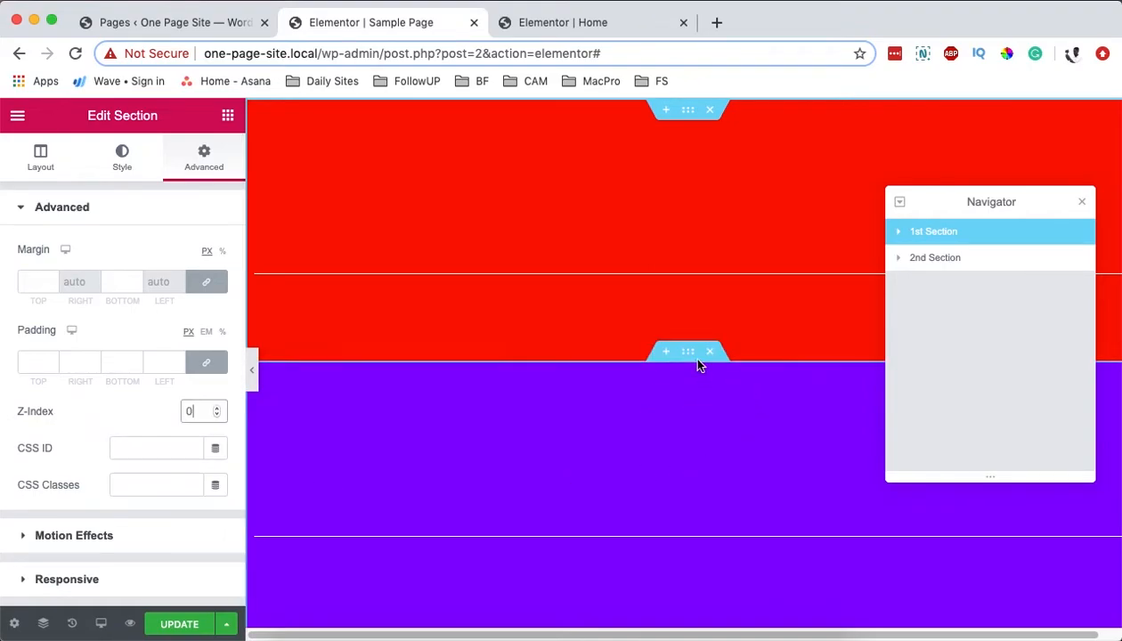
Try a Z-Index of 1 on the 2nd Section and change it to 0.
left_click(688, 359)
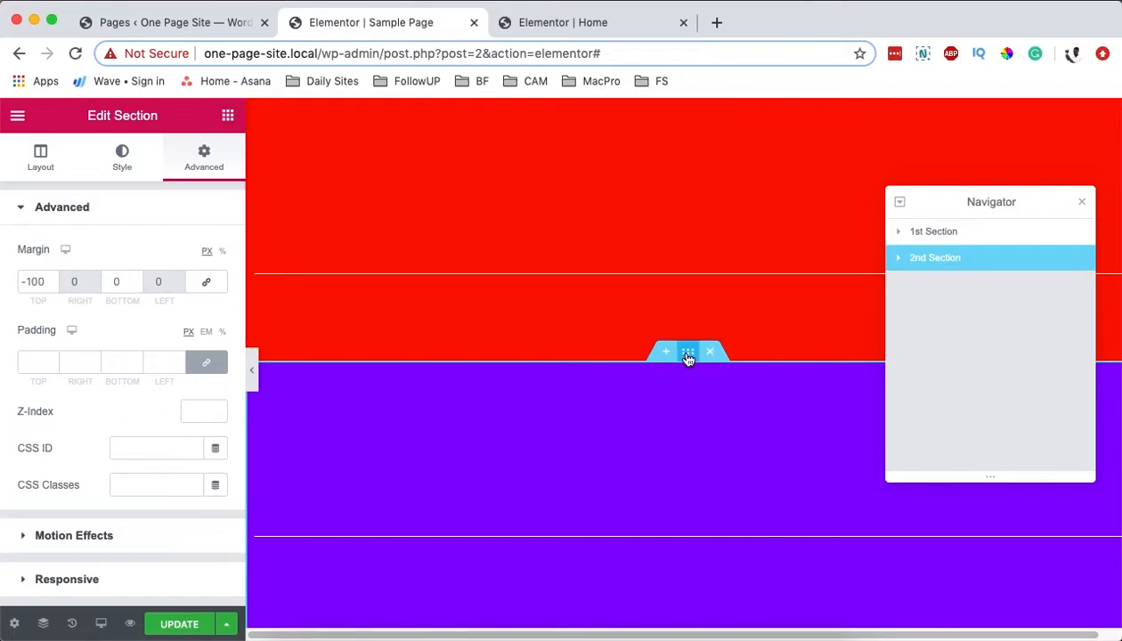
left_click(195, 412)
type("1")
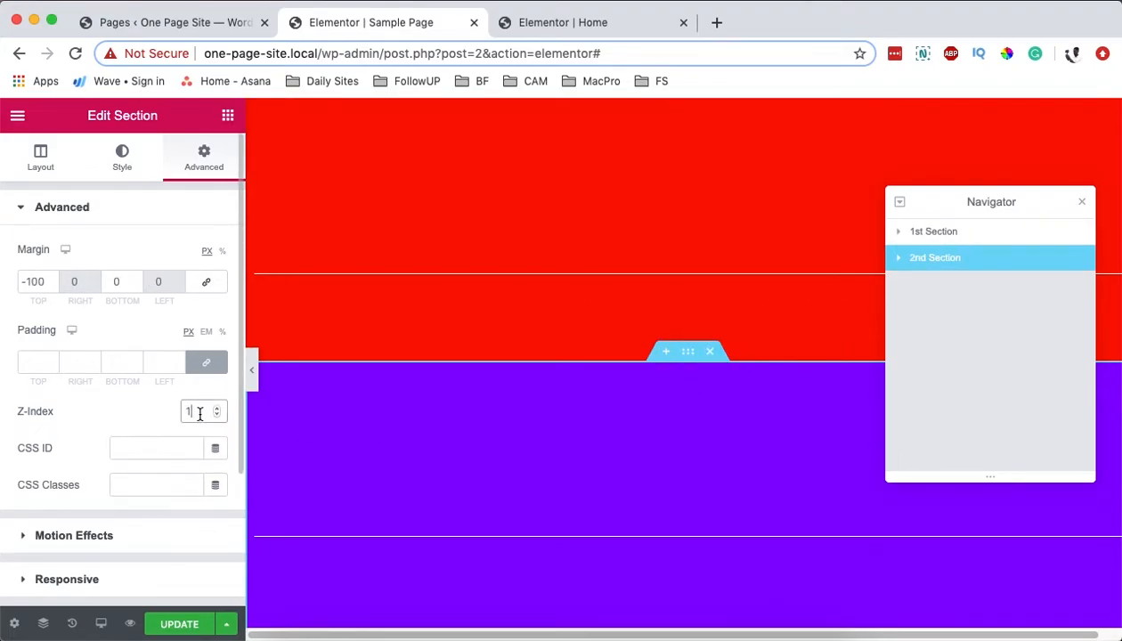
left_click(173, 419)
type("0")
Set the 1st Section's Z-Index to 1.
left_click(942, 234)
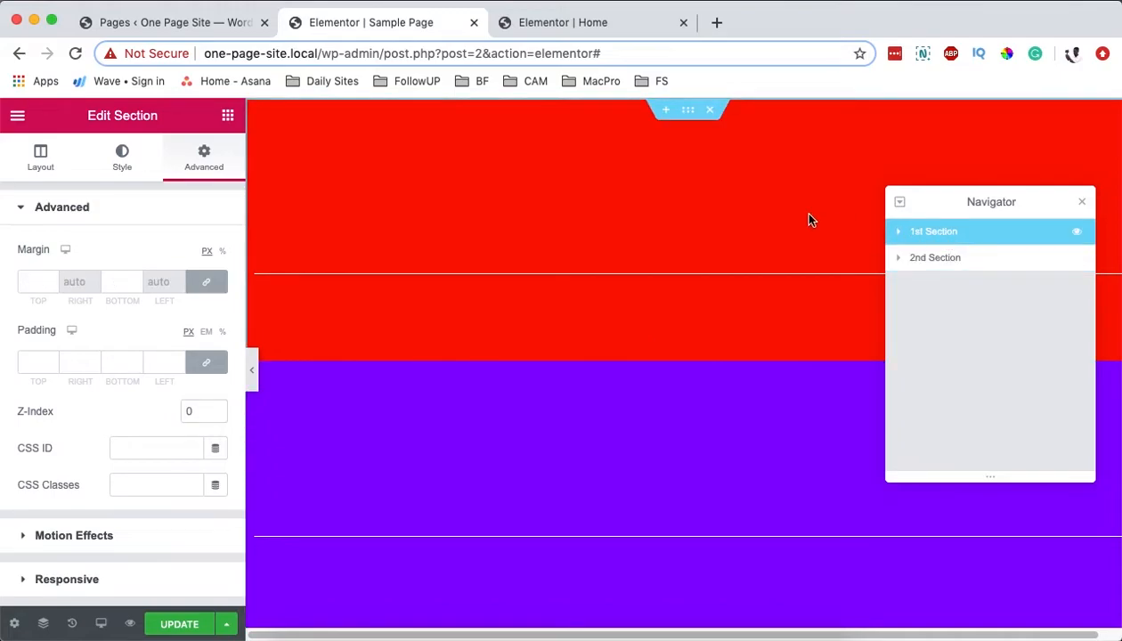
left_click(165, 419)
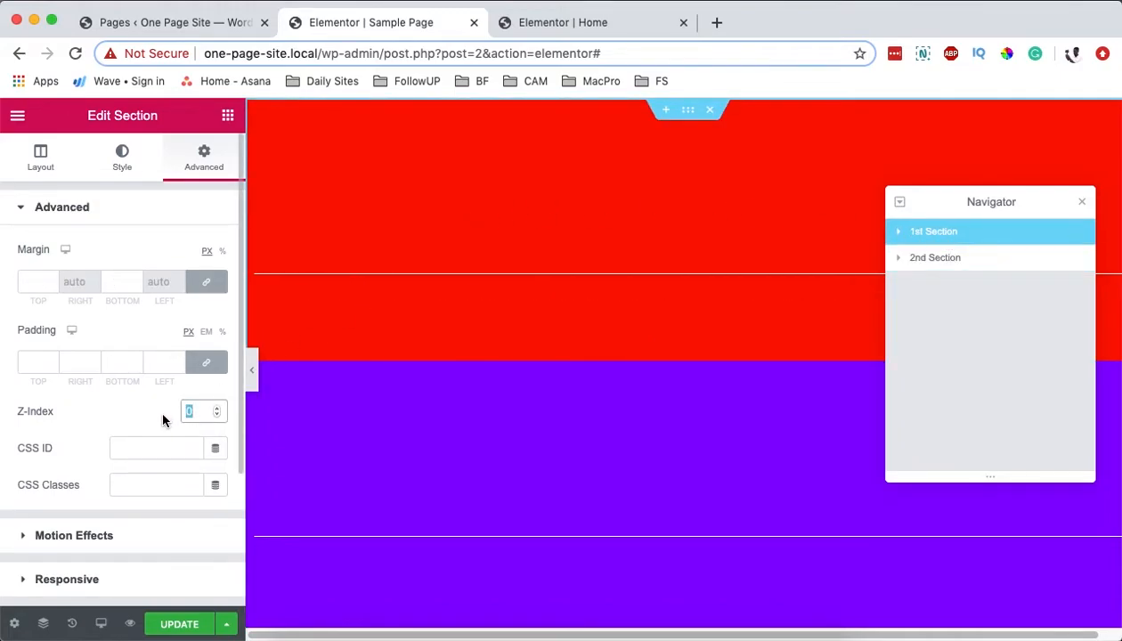
type("1")
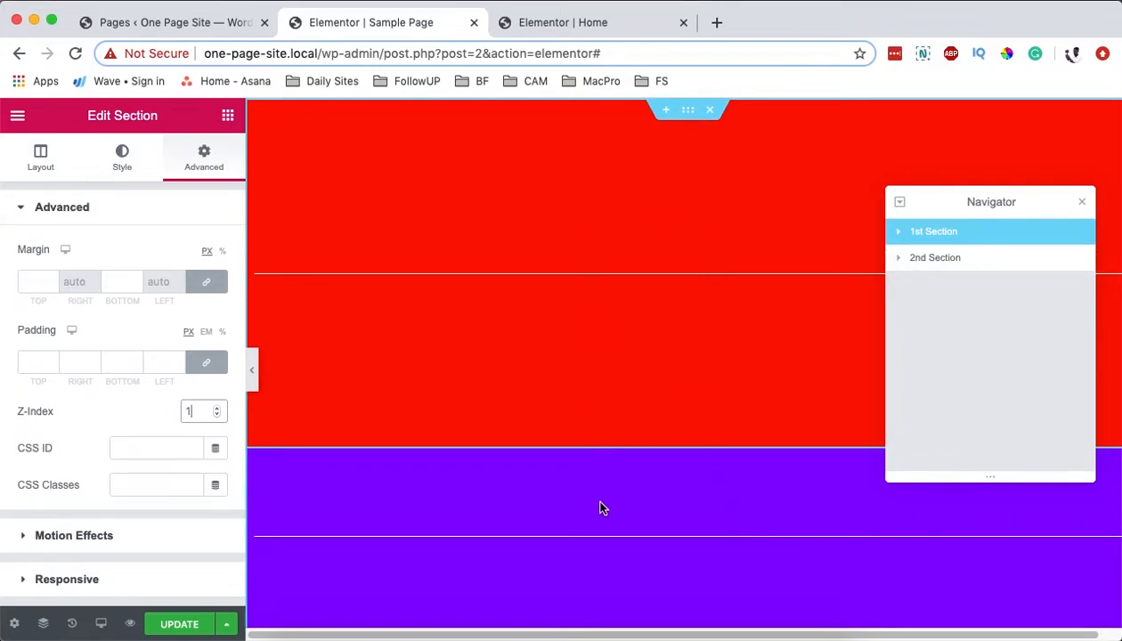
Examine the section overlap in the desktop view, the 768px Tablet preview and the 360px Mobile preview.
scroll(602, 502, "down", 3)
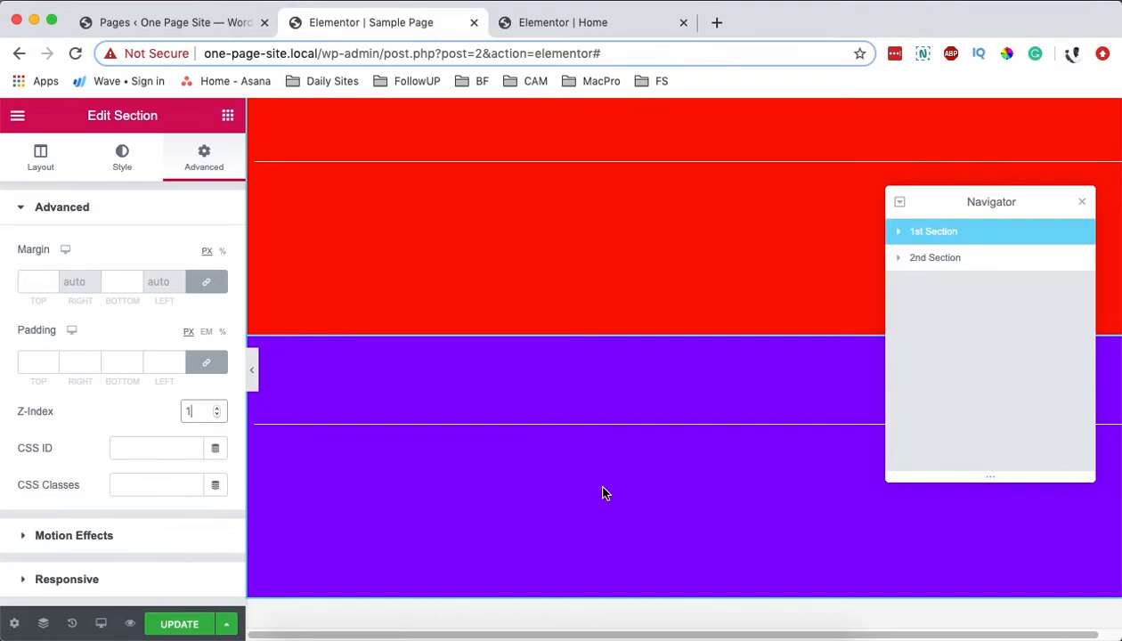
left_click(100, 623)
left_click(87, 543)
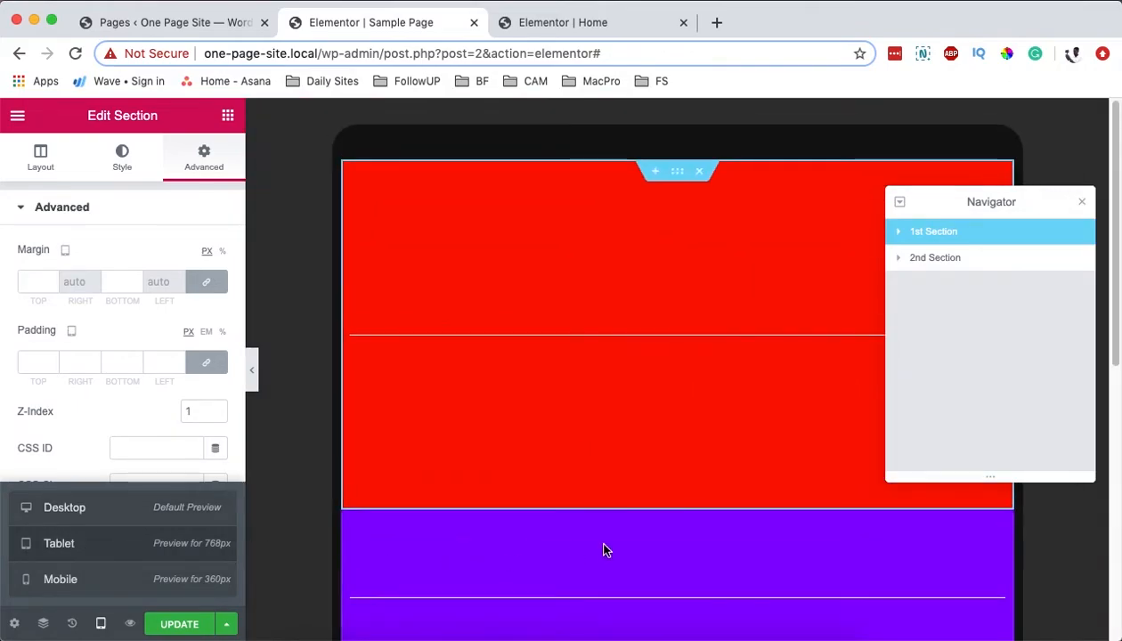
left_click(215, 577)
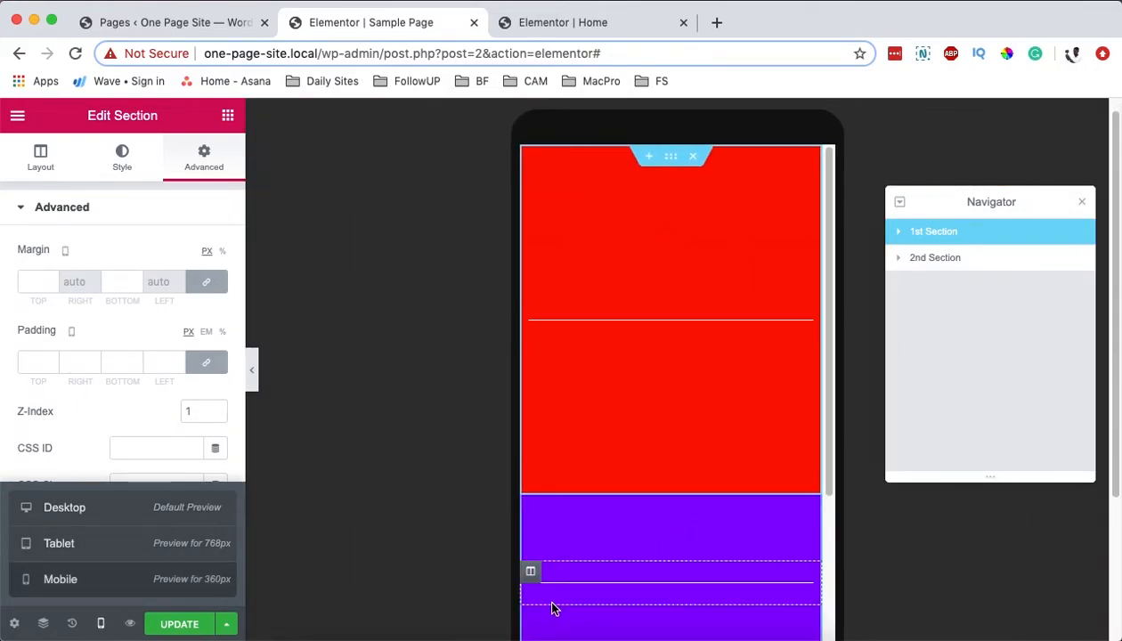
left_click(107, 398)
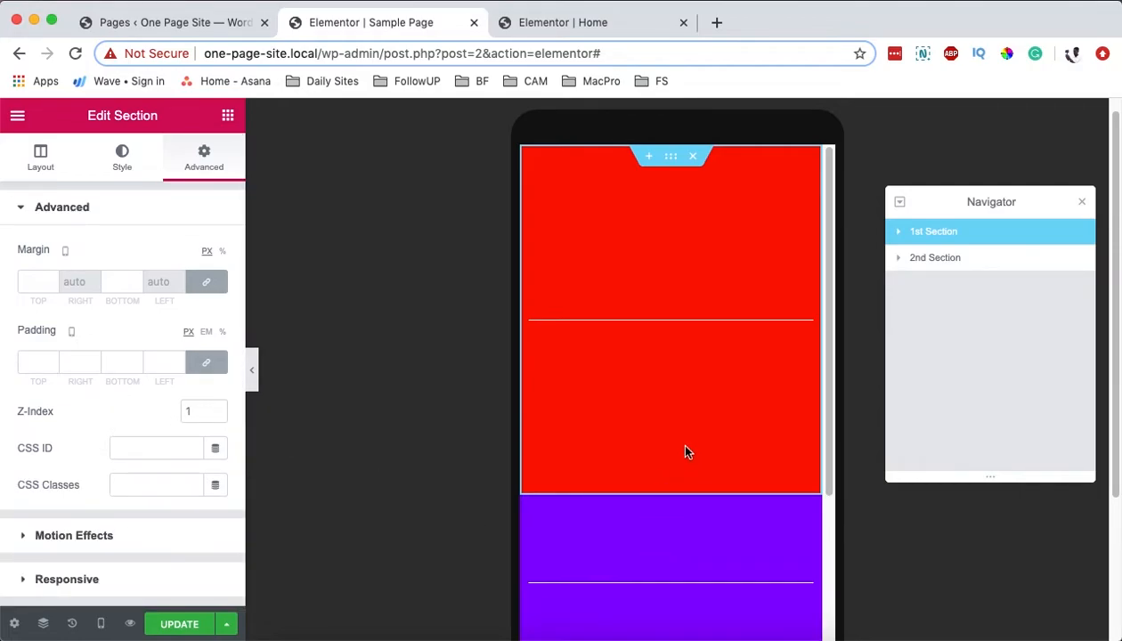
scroll(674, 486, "down", 1)
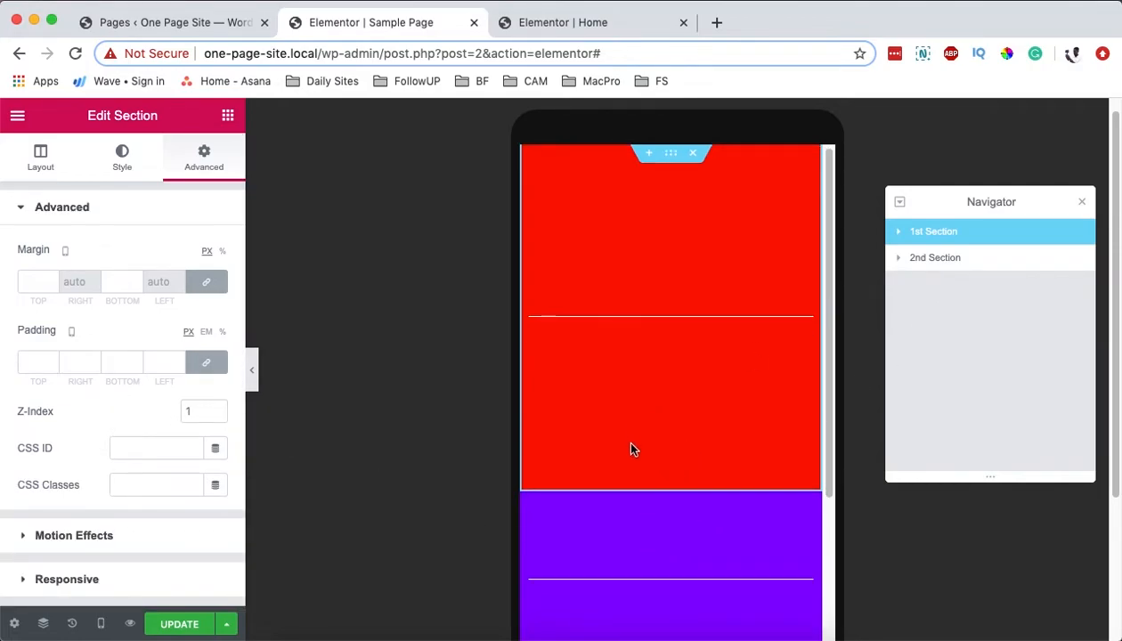
Set the 2nd Section's Z-Index to 2.
left_click(993, 258)
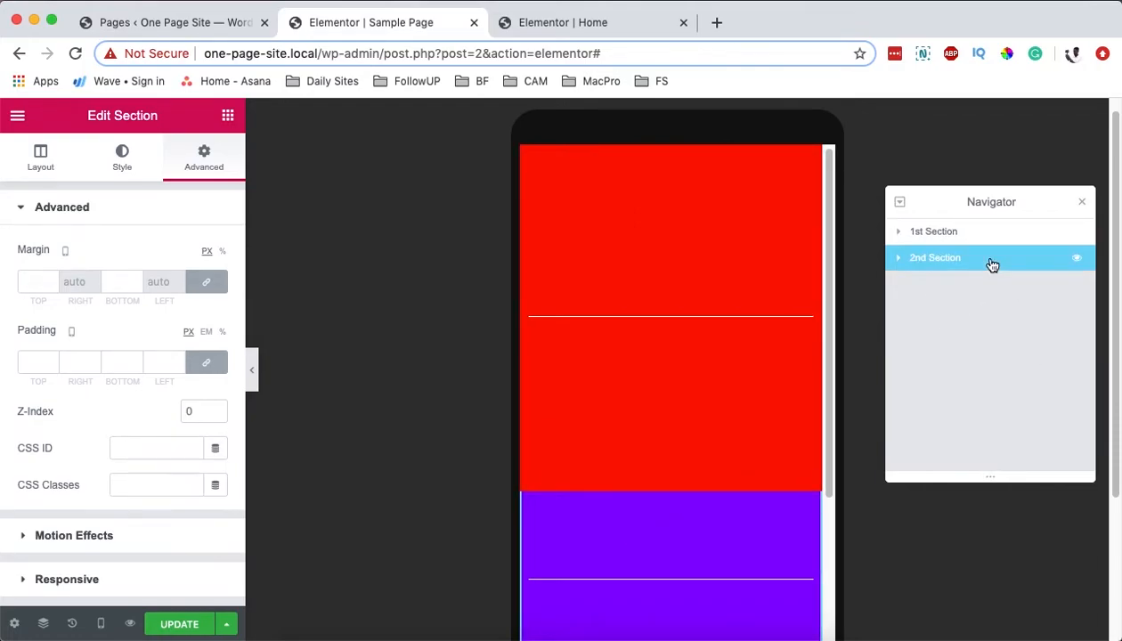
double_click(189, 410)
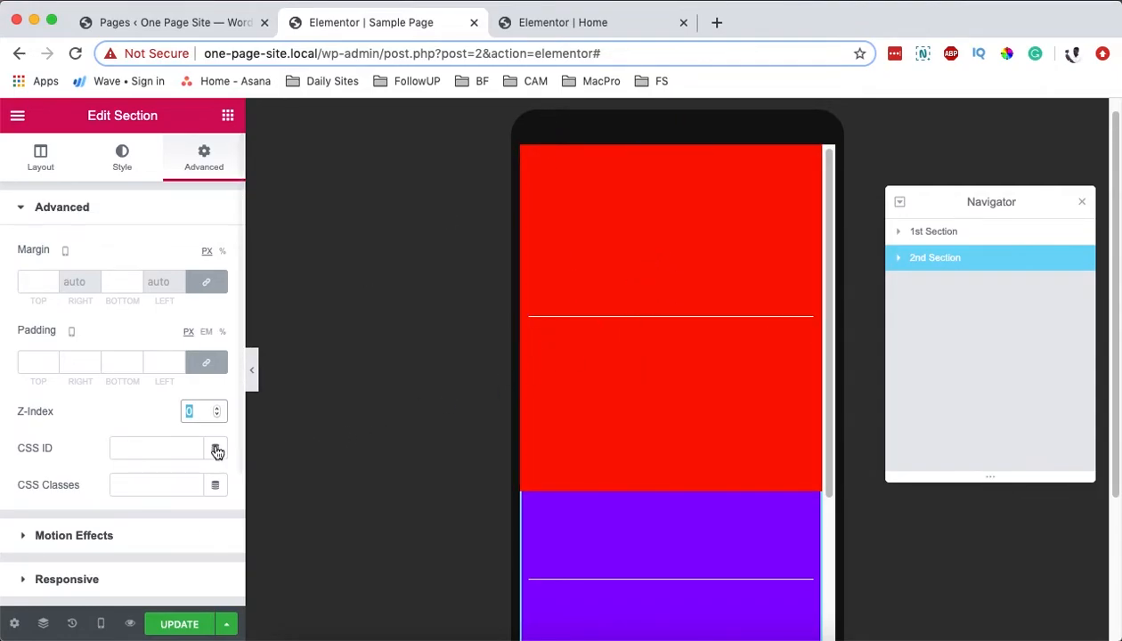
type("2")
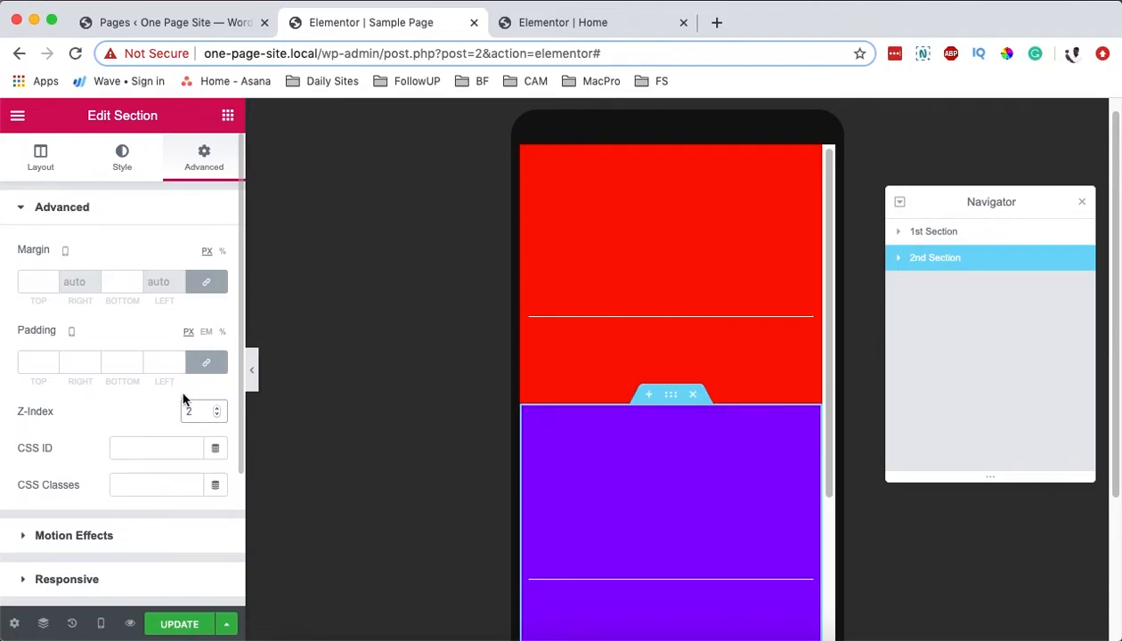
Try Z-Index values of 0 and 5 on the 2nd Section and restore it to 2.
double_click(191, 411)
left_click(190, 412)
type("0")
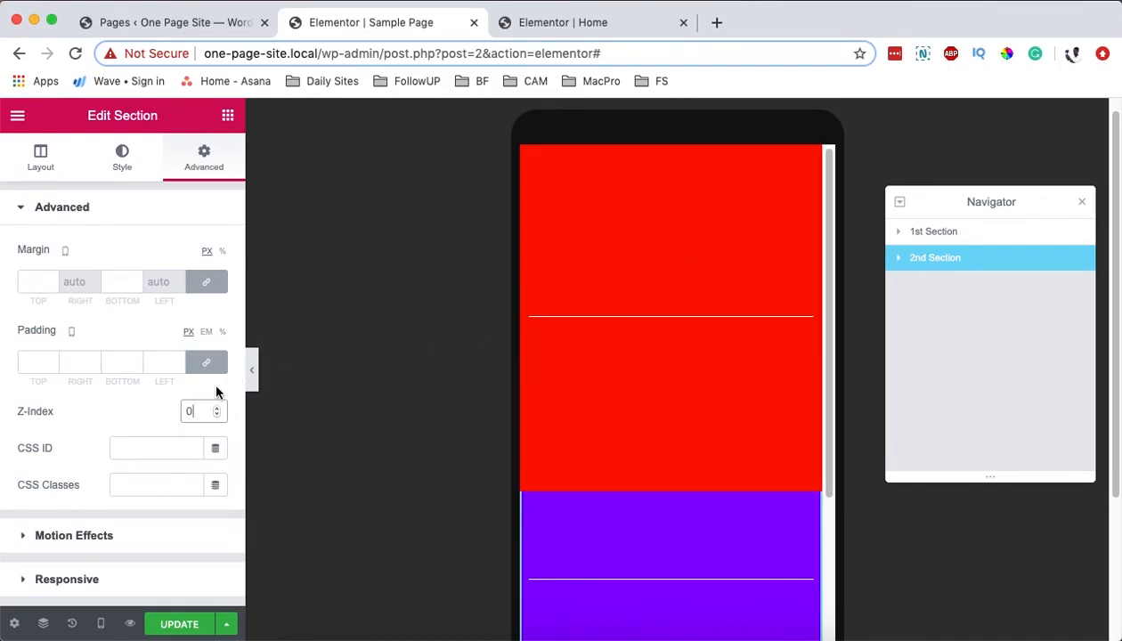
double_click(189, 410)
type("2")
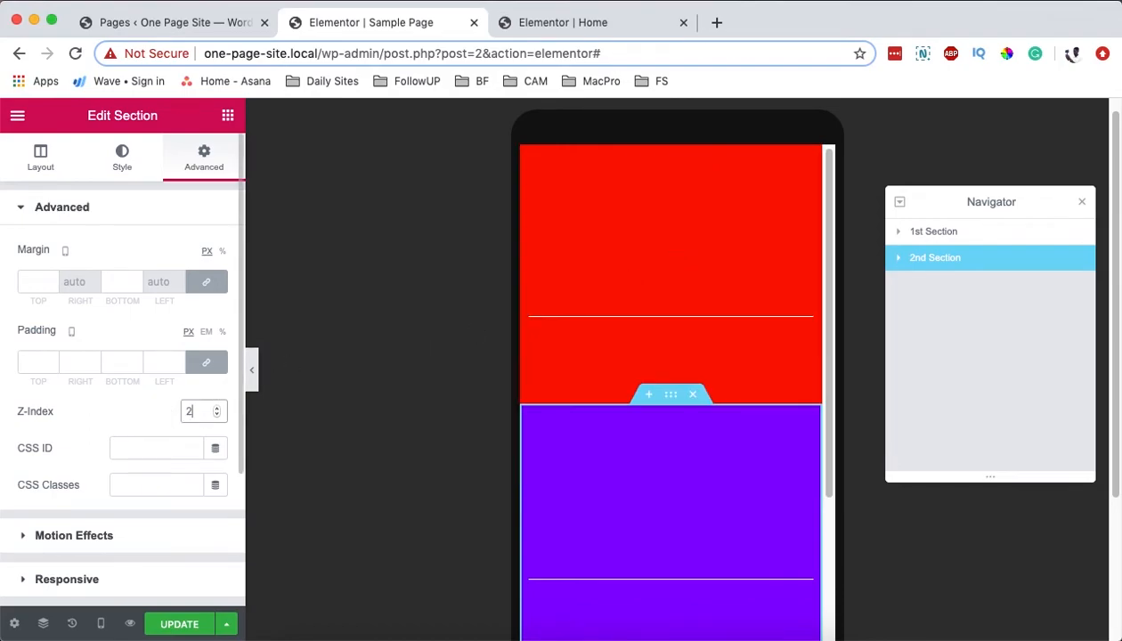
key("BackSpace")
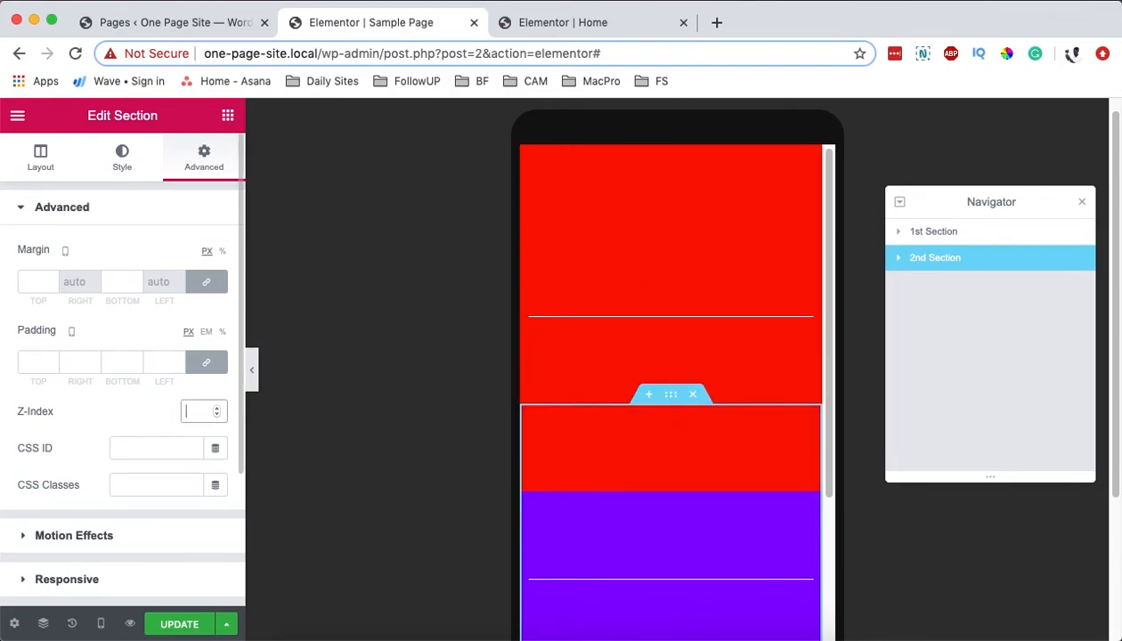
type("5")
double_click(190, 411)
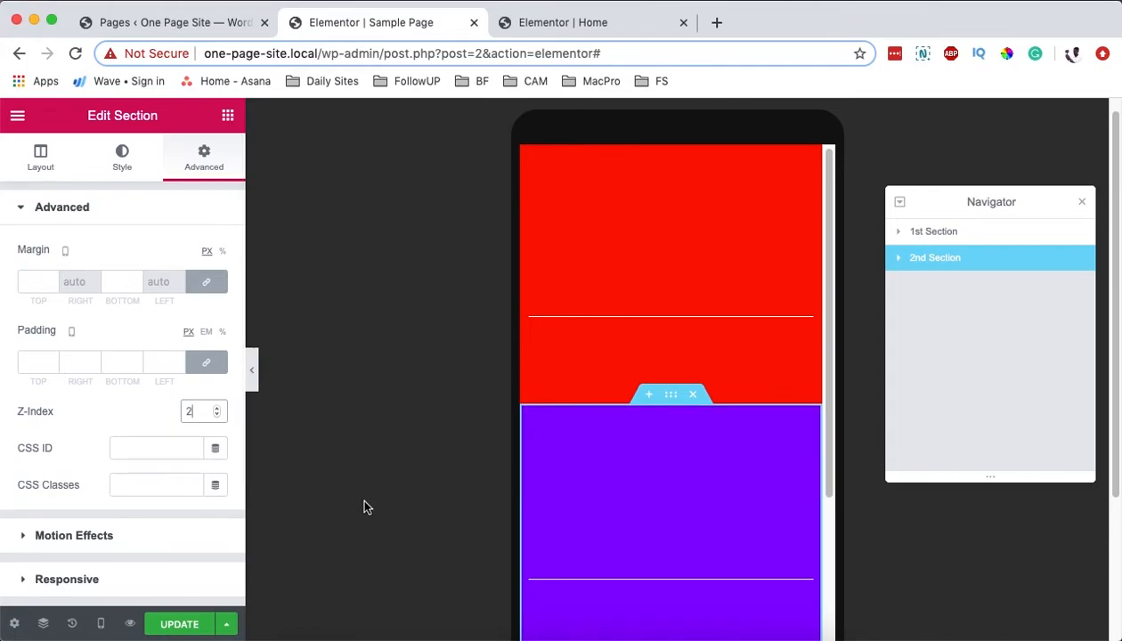
Switch the responsive preview back to Desktop.
left_click(108, 606)
left_click(110, 510)
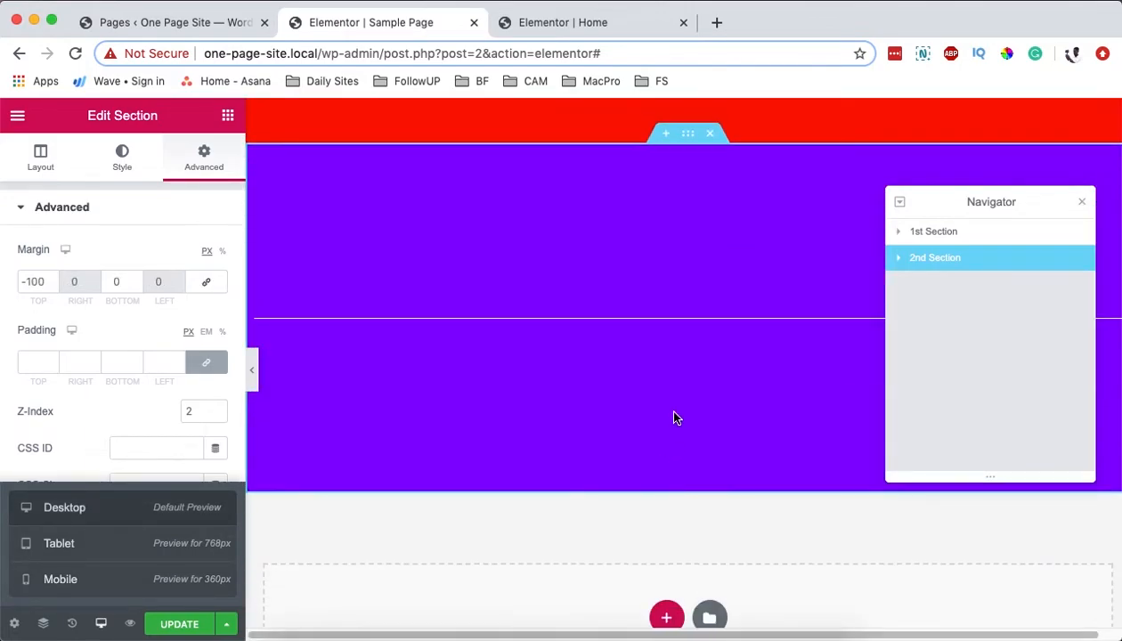
Duplicate the purple 2nd Section and set the copy's Z-Index to 0.
right_click(688, 137)
left_click(713, 178)
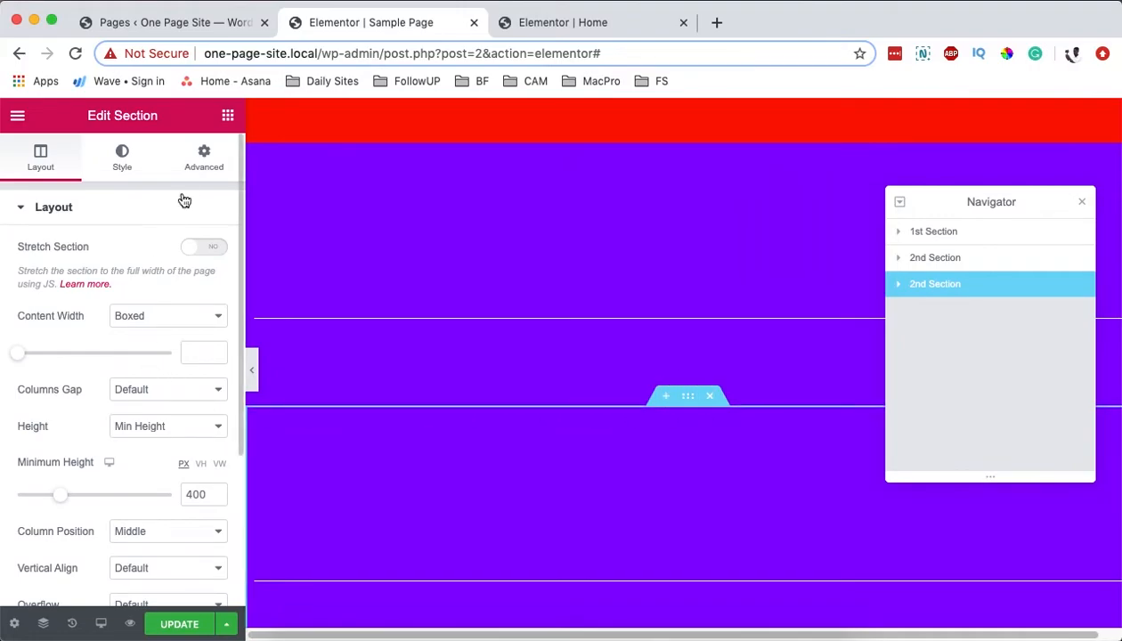
left_click(207, 162)
left_click(194, 411)
type("2")
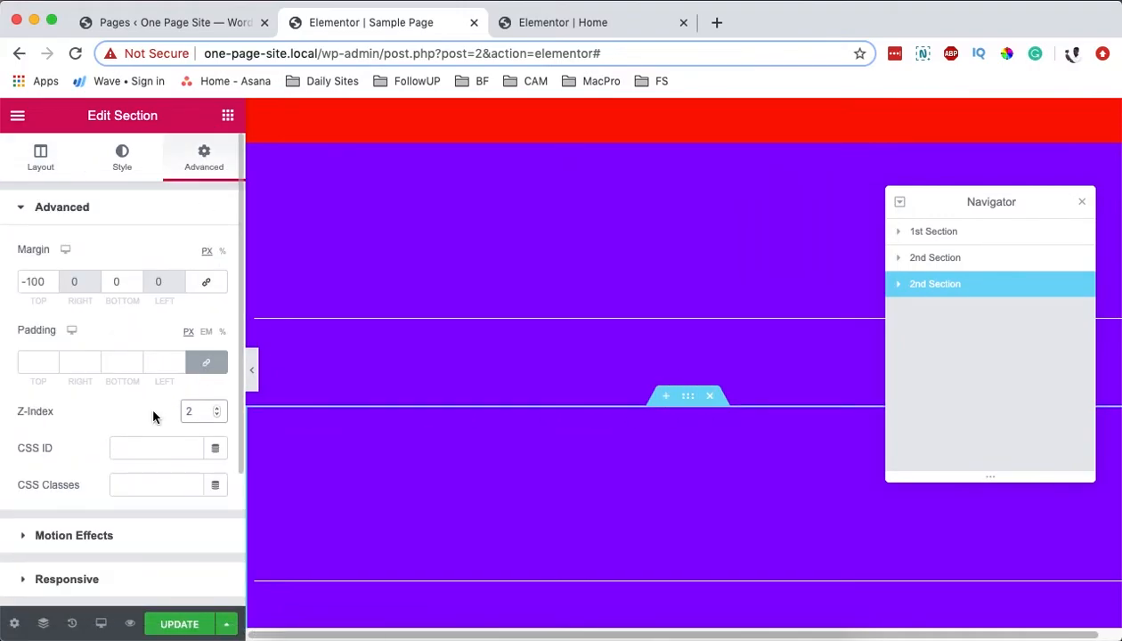
key("BackSpace")
type("0")
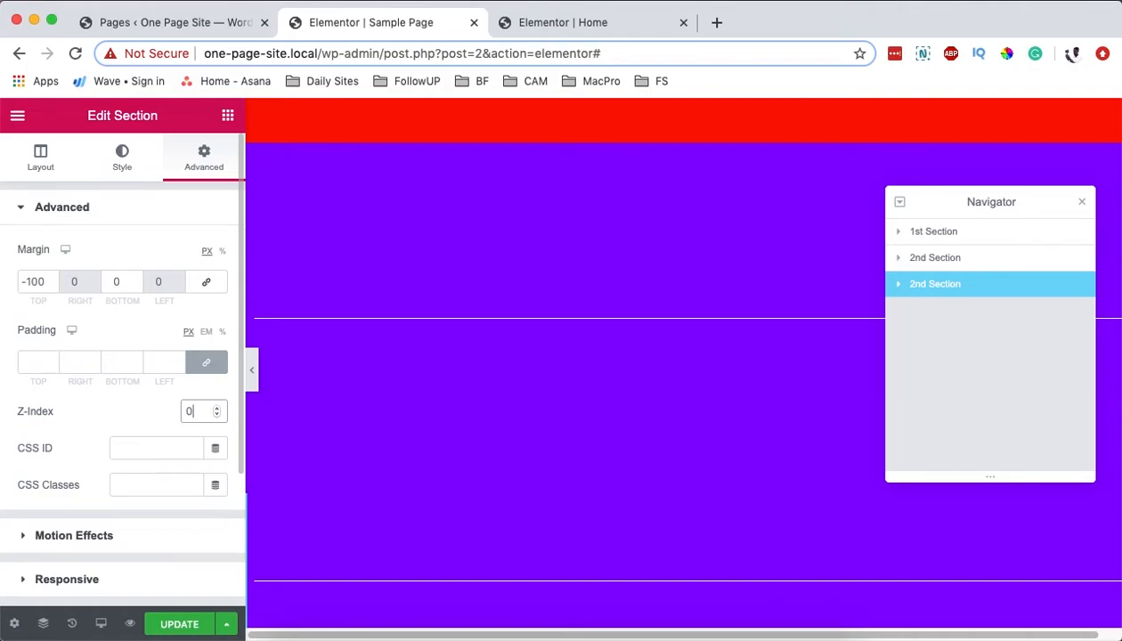
Set the duplicated section's top margin to 0 and change its background colour to green.
double_click(35, 279)
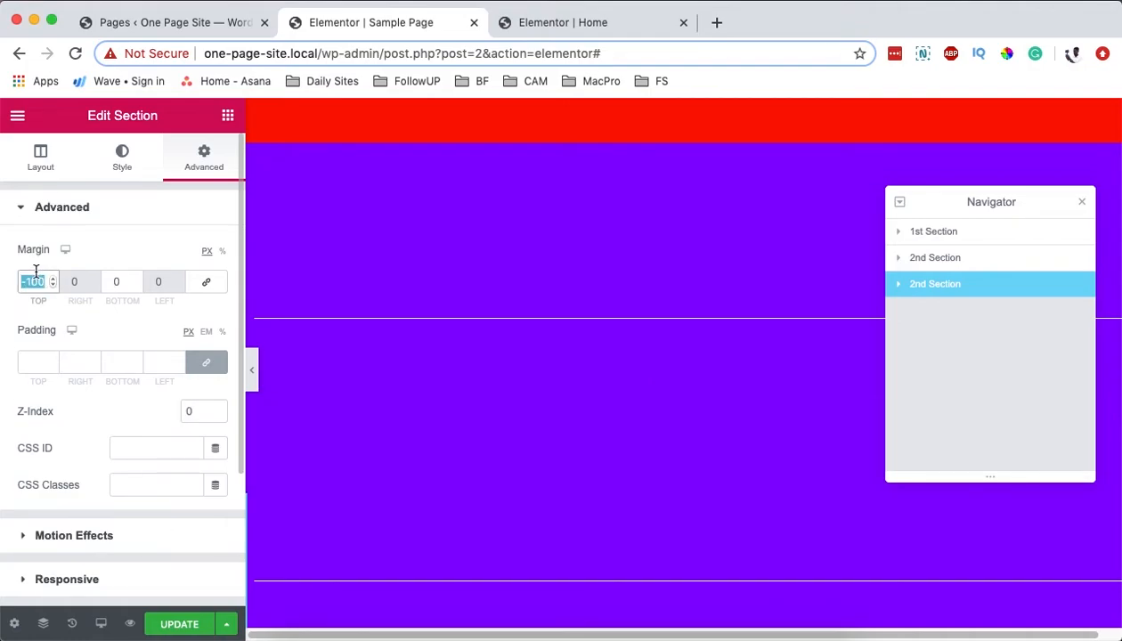
type("0")
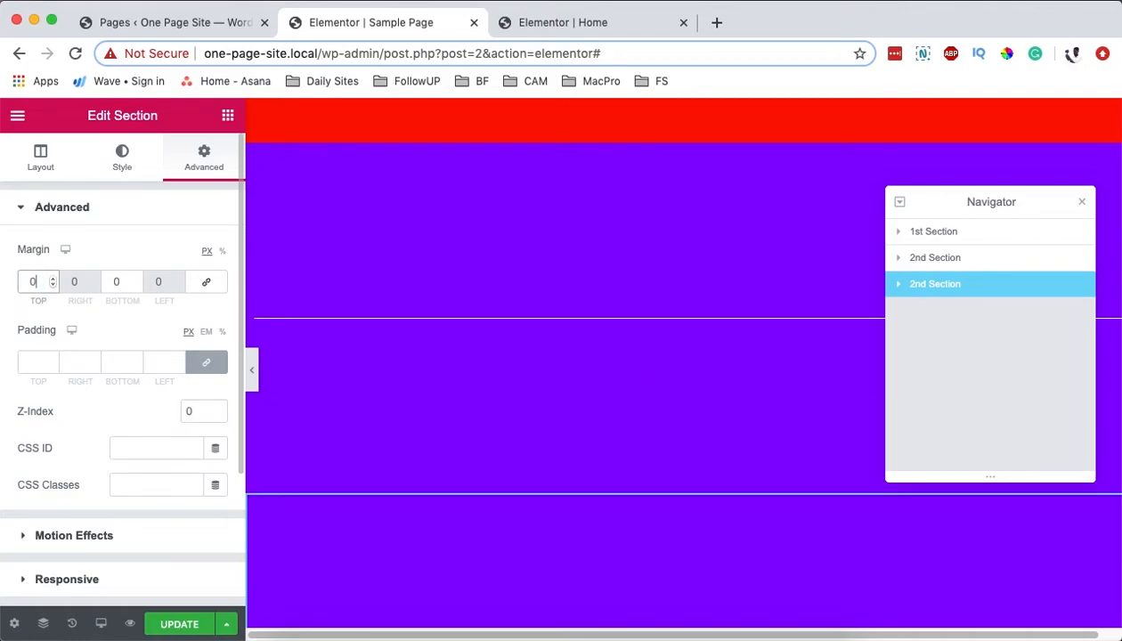
left_click(124, 162)
left_click(193, 326)
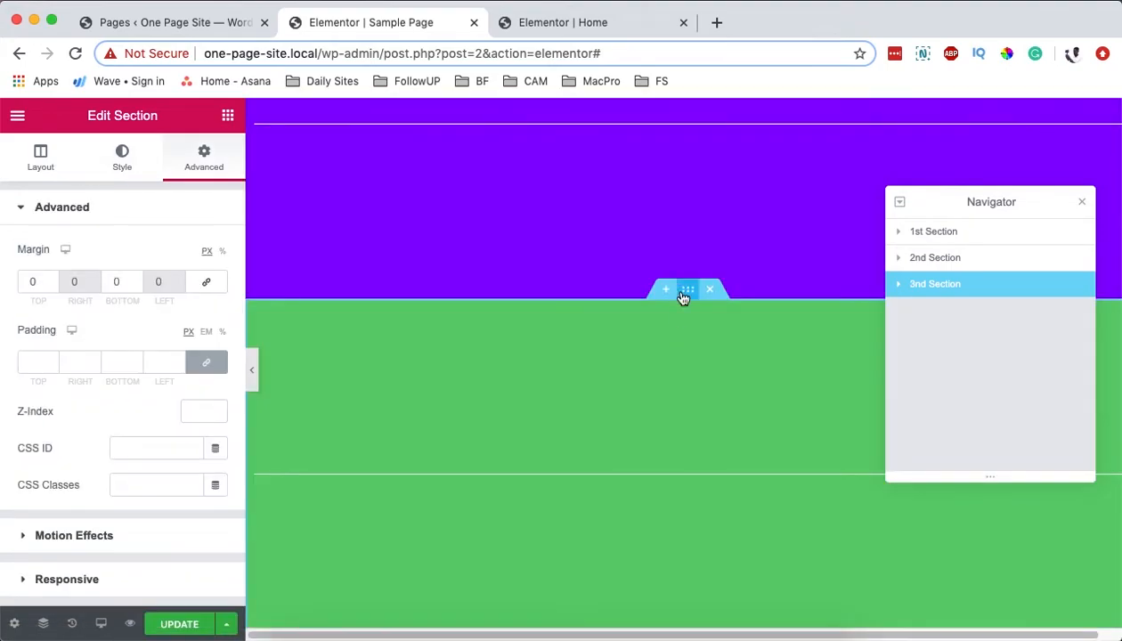
Examine how the red, purple and green sections are stacked down the page.
scroll(639, 514, "up", 5)
scroll(638, 512, "down", 2)
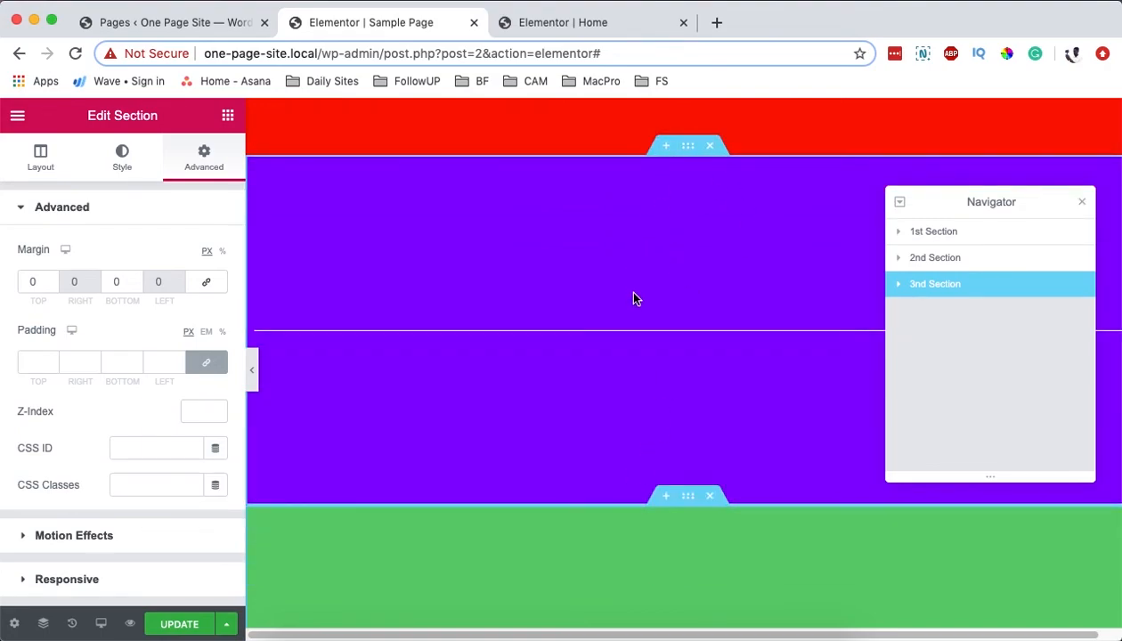
scroll(645, 313, "up", 2)
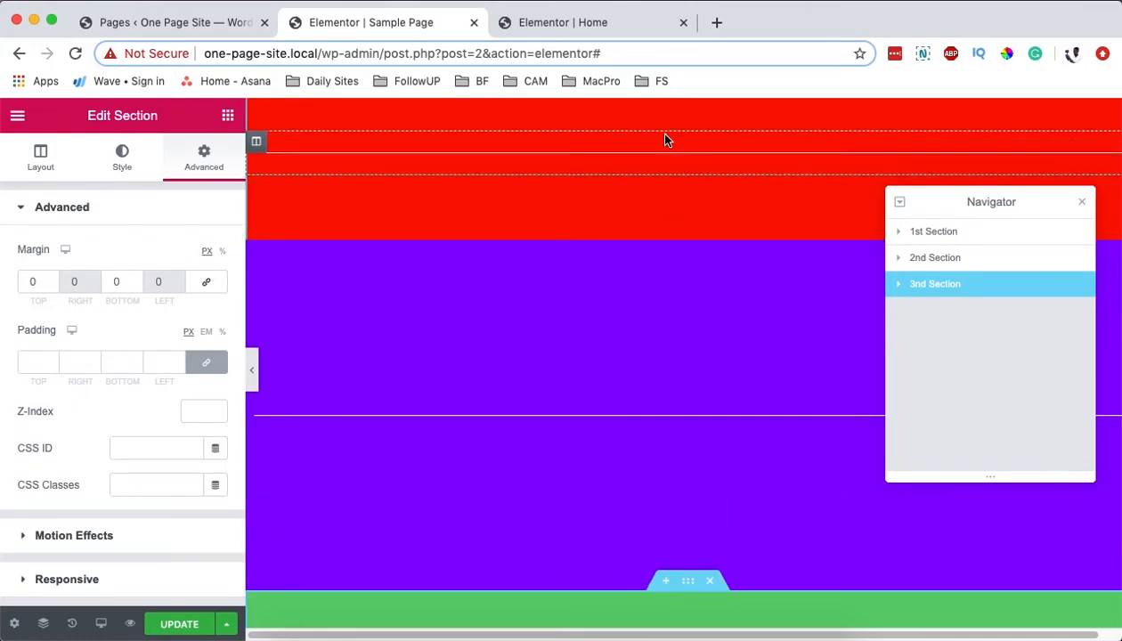
scroll(704, 400, "down", 2)
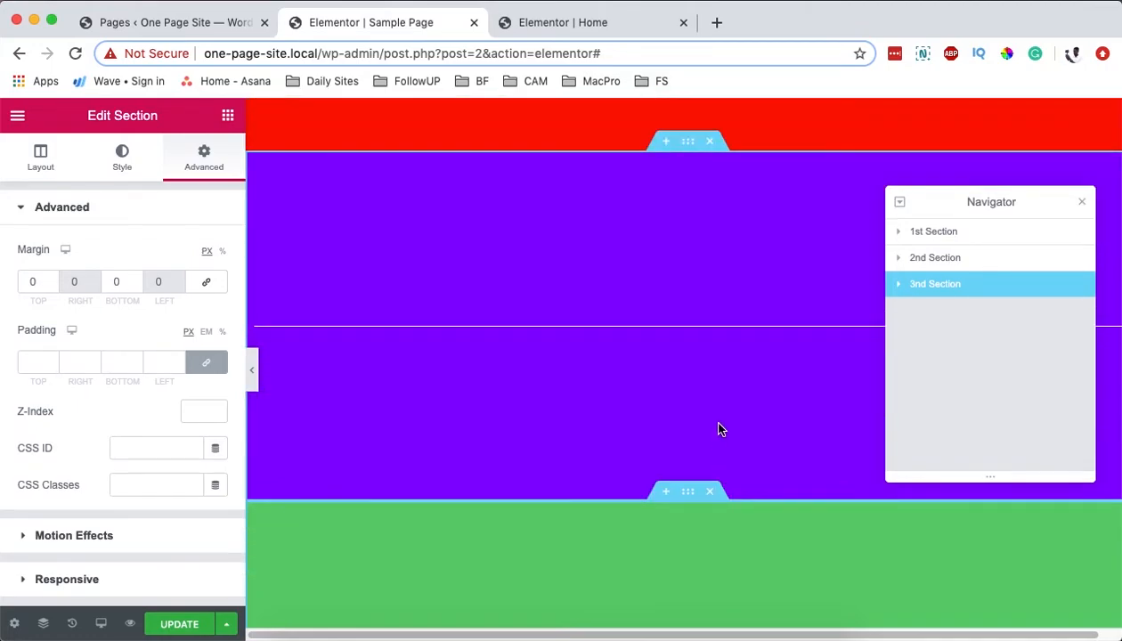
scroll(722, 428, "down", 1)
scroll(724, 370, "up", 2)
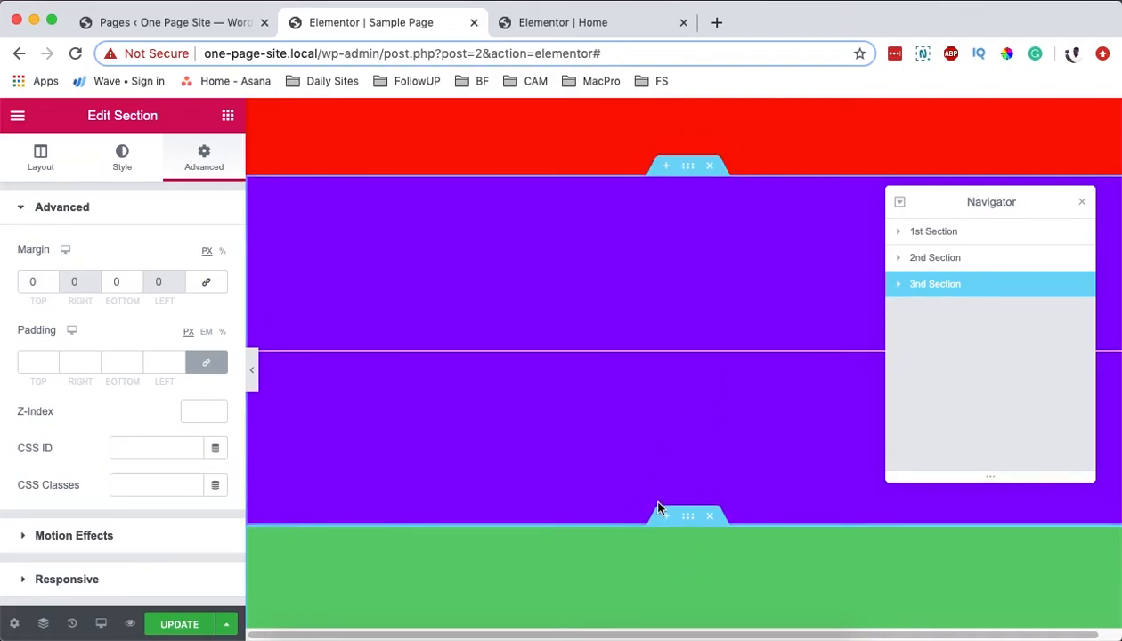
scroll(660, 510, "up", 3)
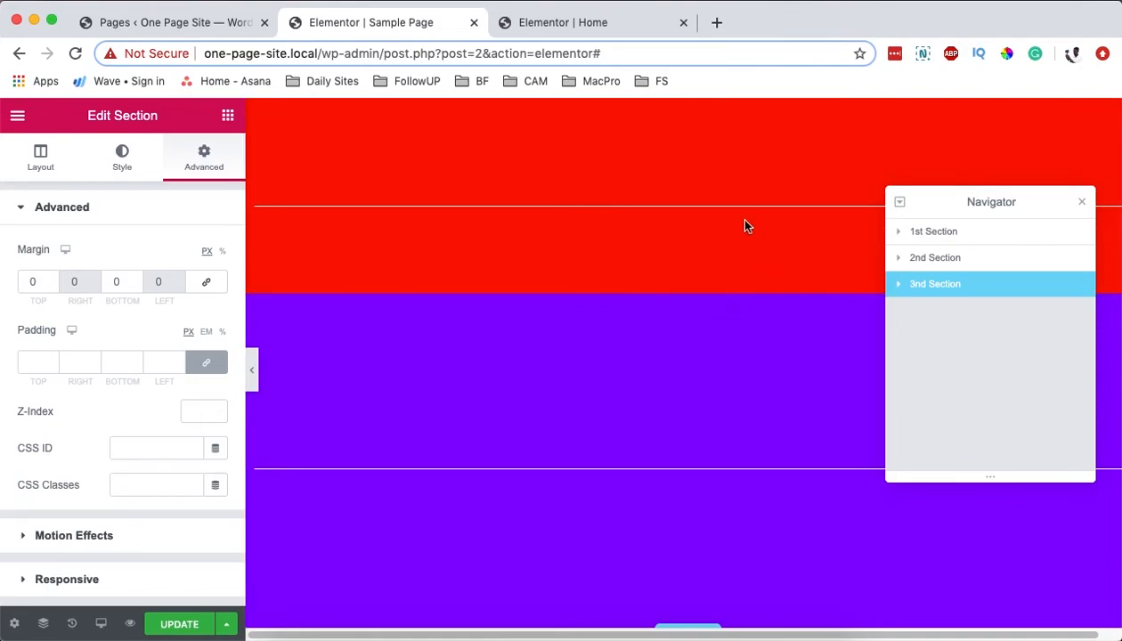
scroll(714, 300, "up", 2)
Check the Z-Index settings of the 1st Section and the 3nd Section.
left_click(962, 236)
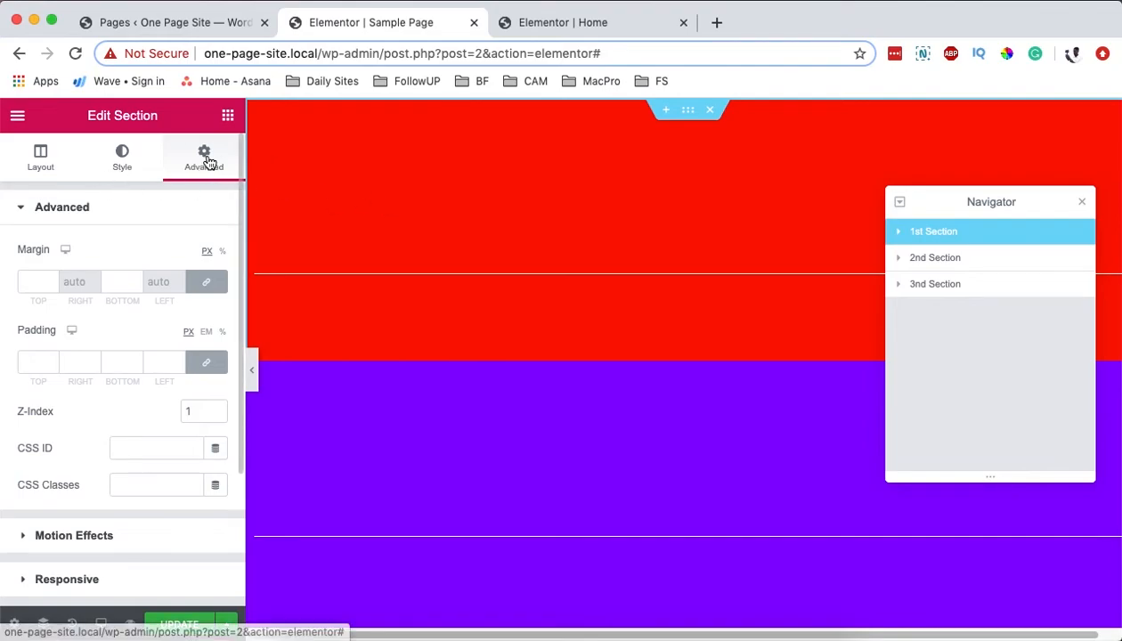
double_click(194, 411)
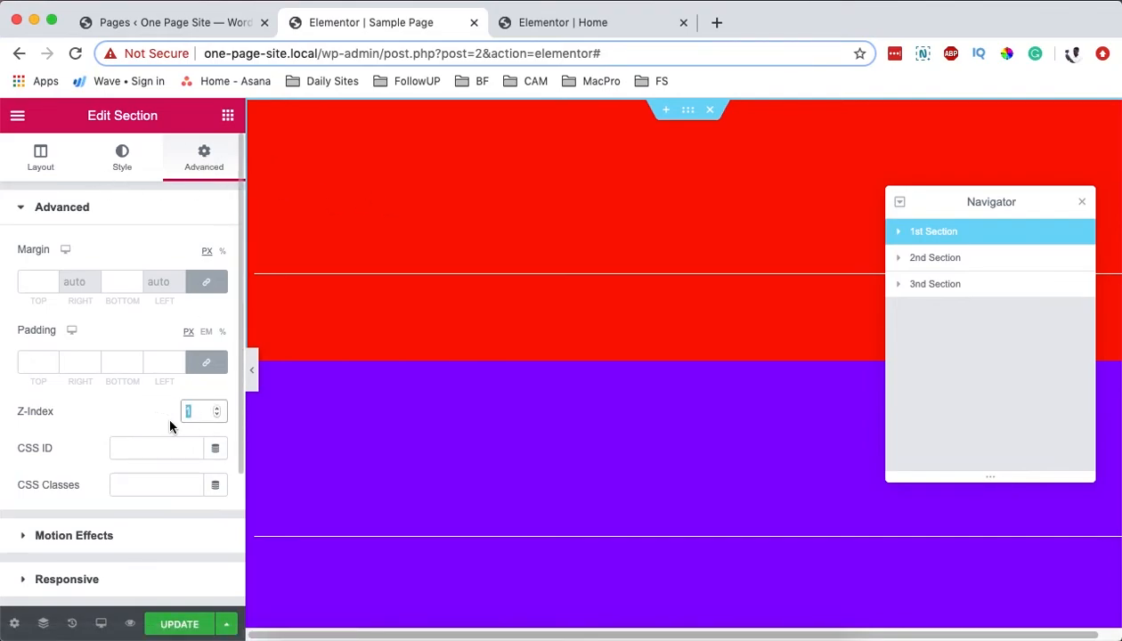
scroll(789, 439, "down", 3)
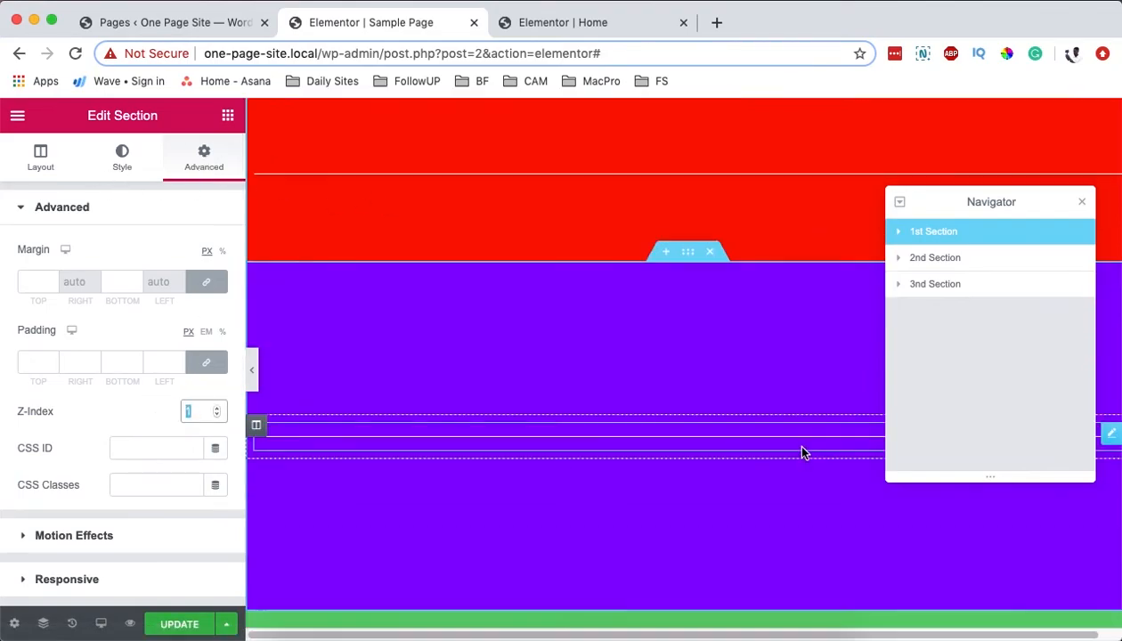
left_click(981, 290)
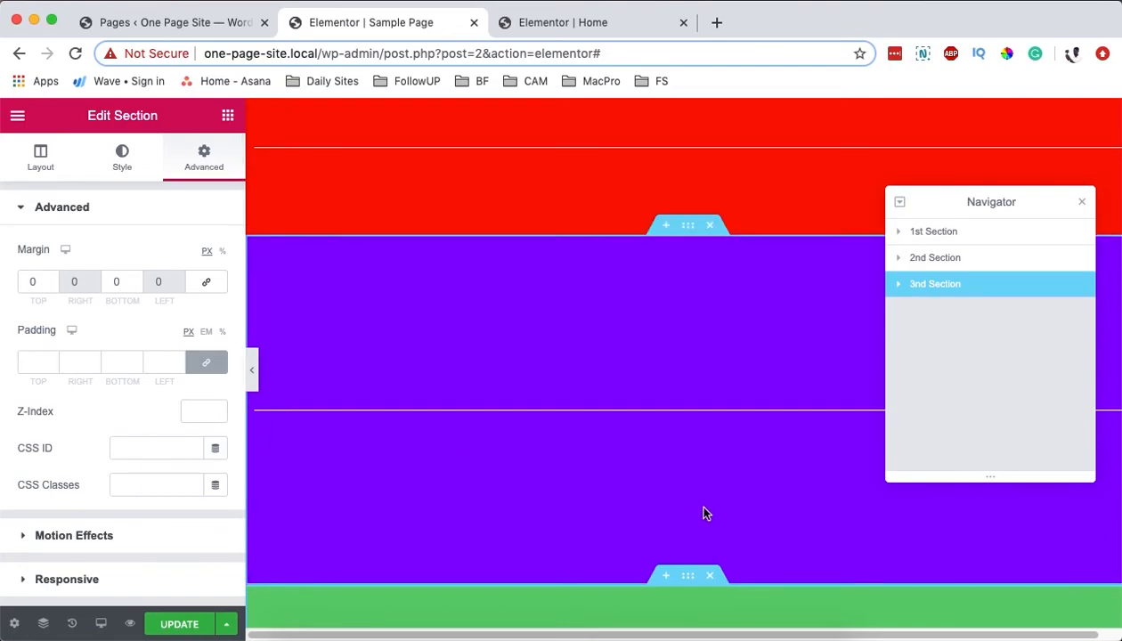
Set the purple 2nd Section's Z-Index to 3.
left_click(969, 260)
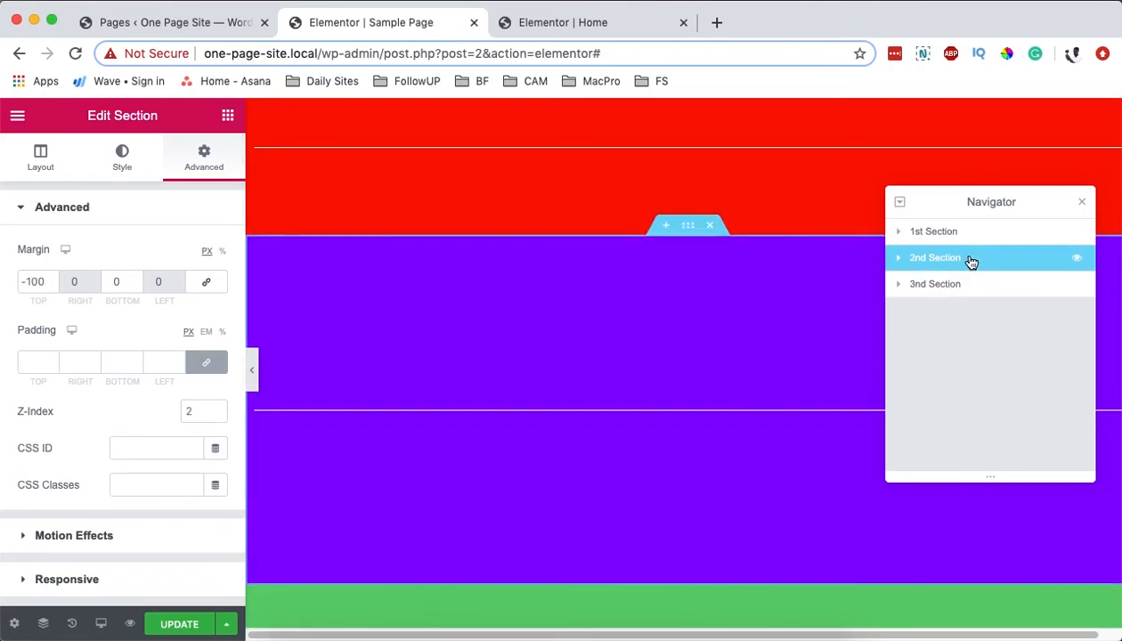
left_click_drag(198, 412, 163, 414)
type("3")
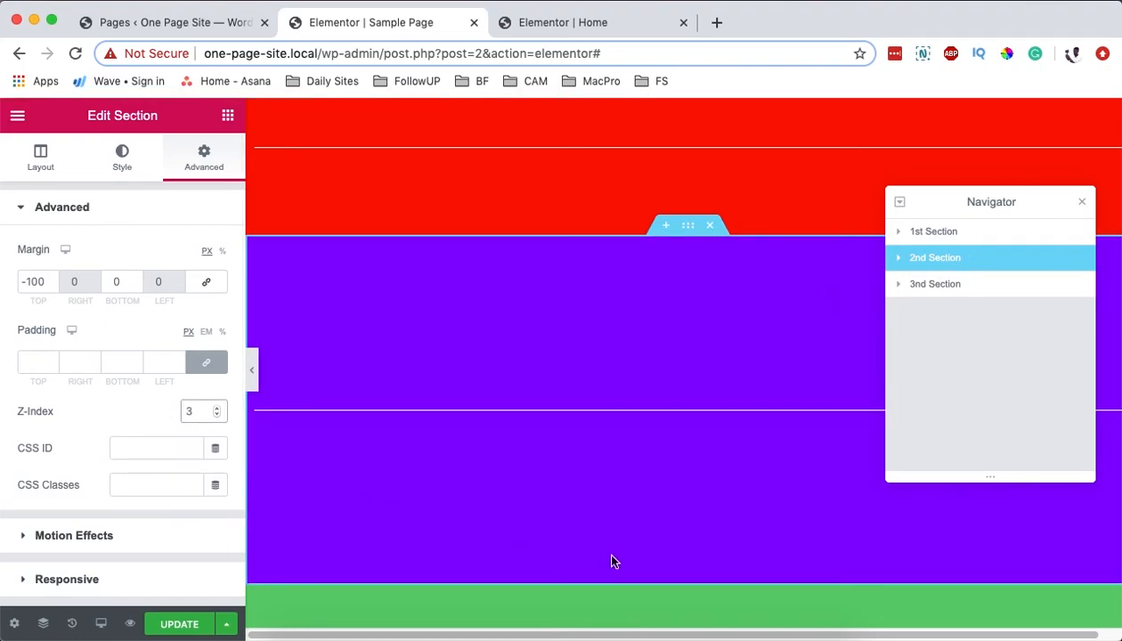
Link the 3nd Section's margin values and set its top and bottom margins to -20 px.
scroll(644, 571, "down", 1)
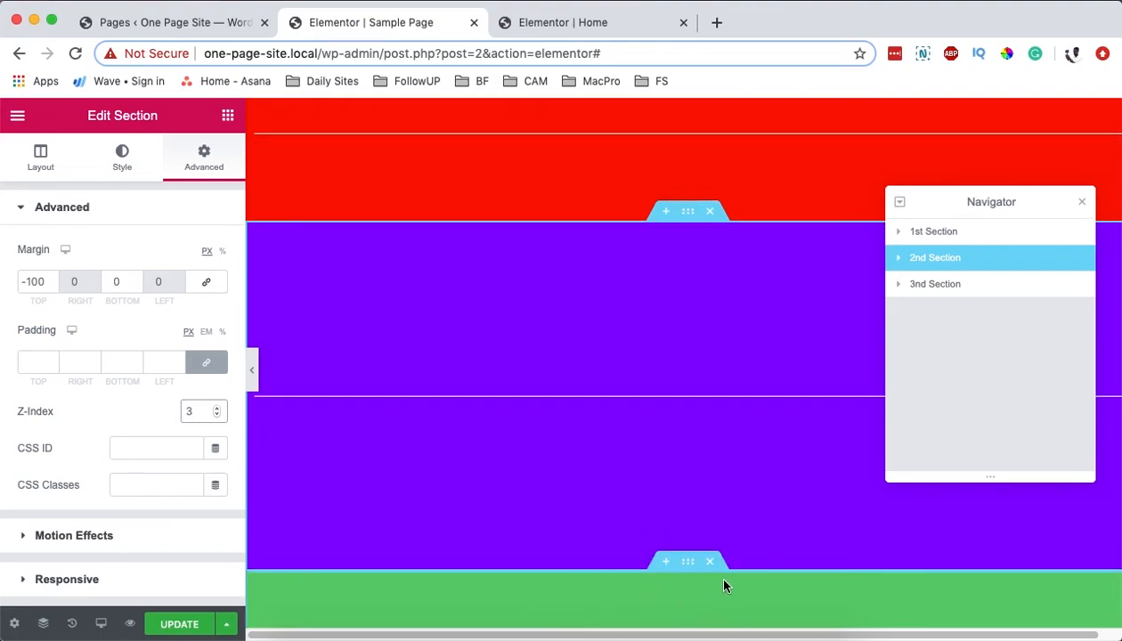
scroll(722, 586, "down", 2)
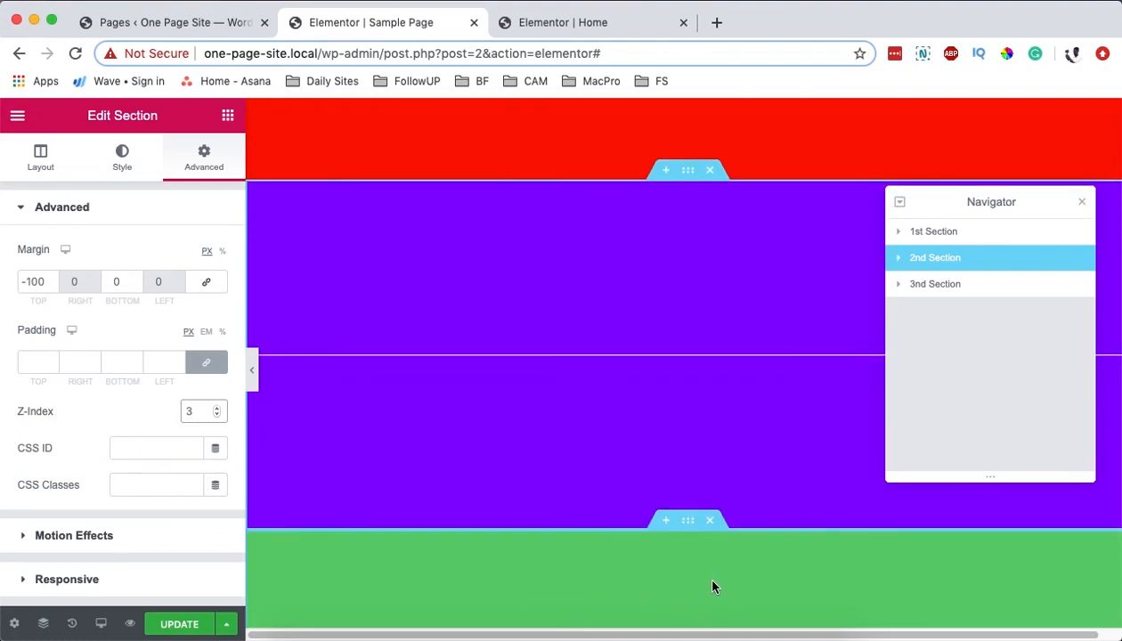
left_click(964, 287)
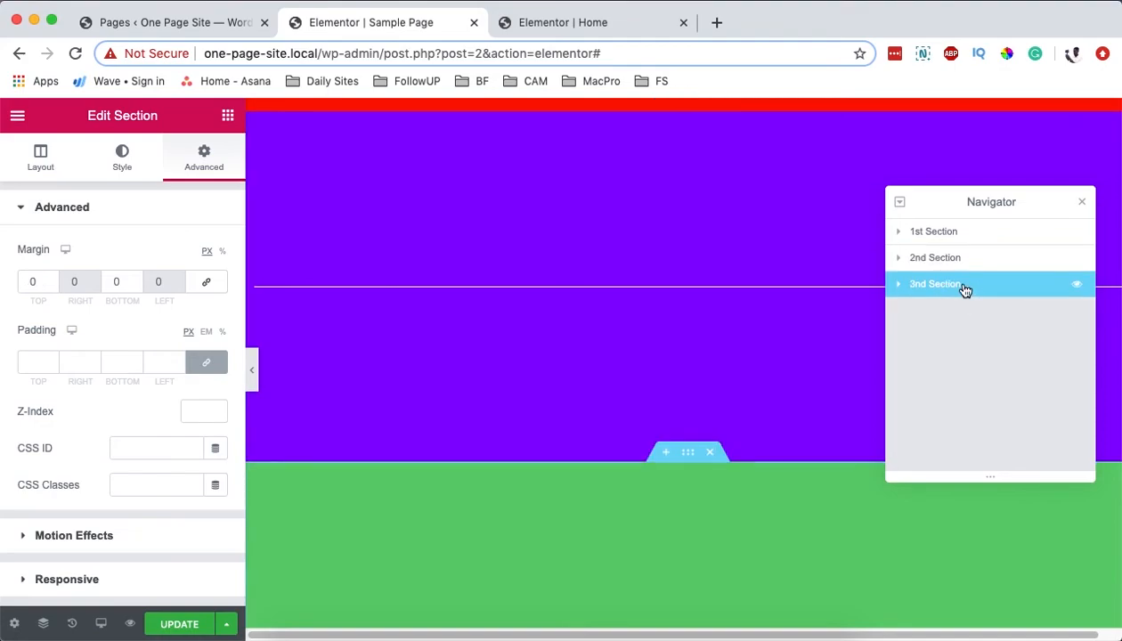
left_click(197, 158)
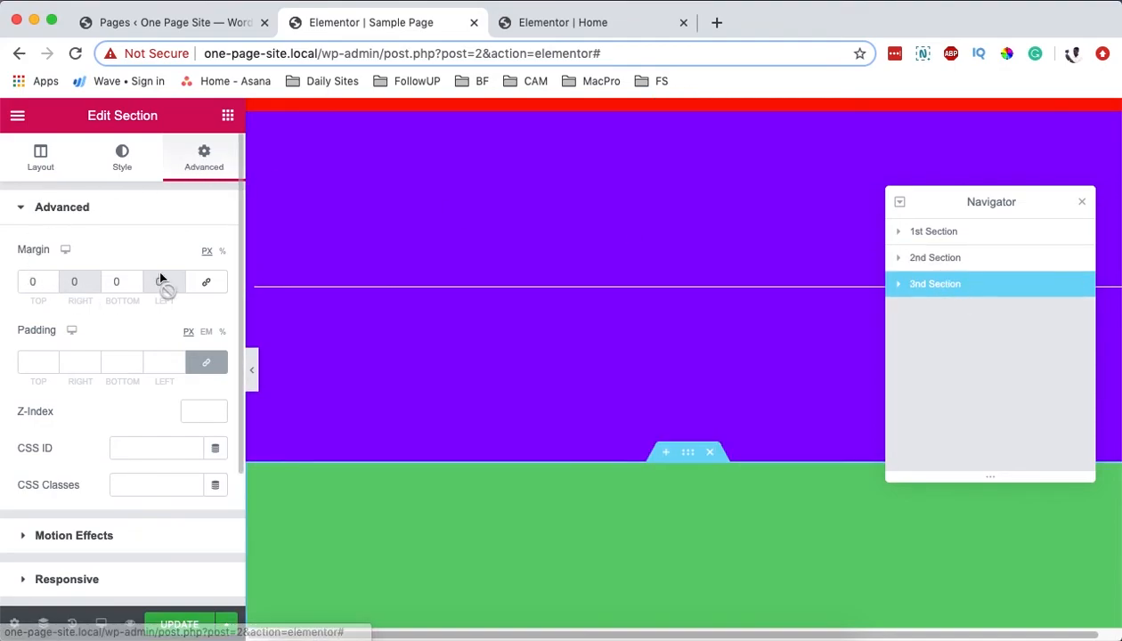
left_click(206, 282)
double_click(36, 283)
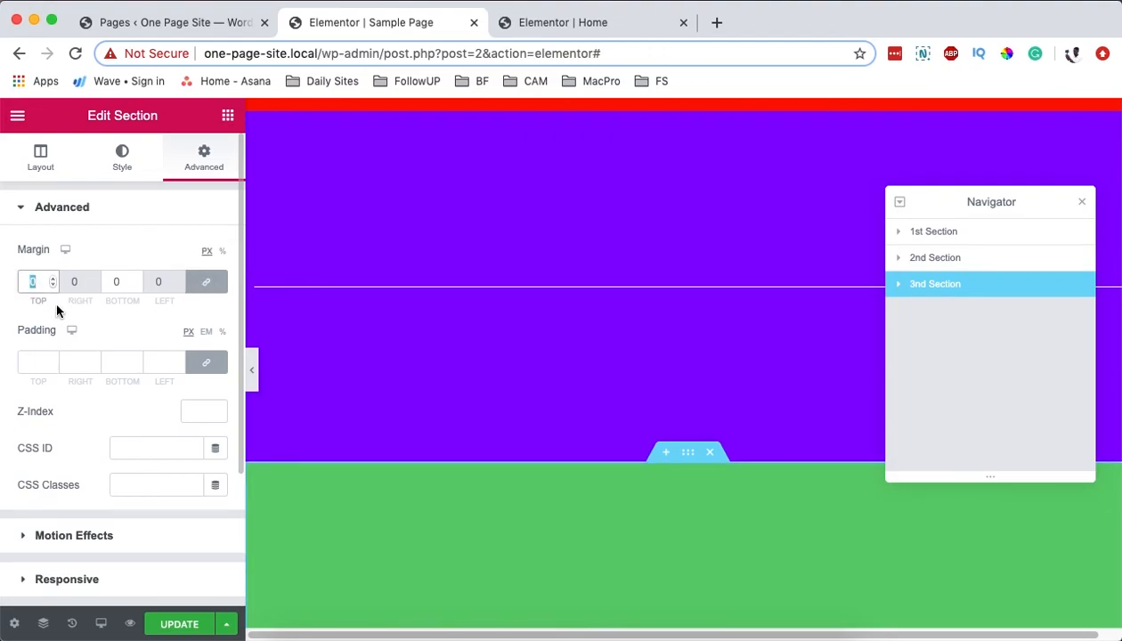
key("Left")
type("1")
key("BackSpace")
type("2")
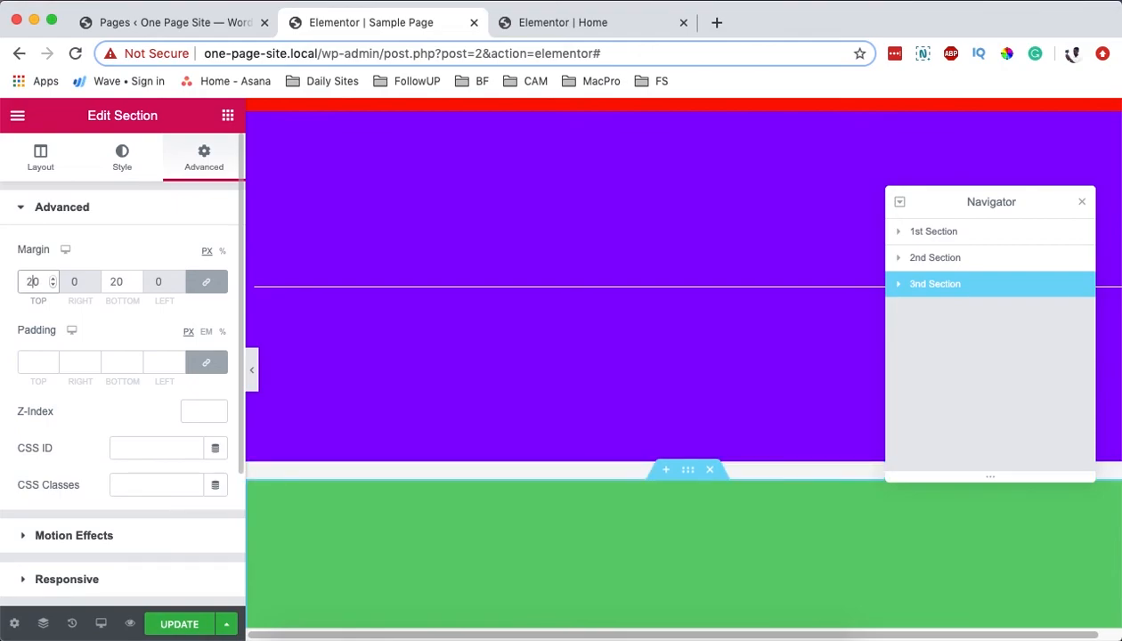
type("-")
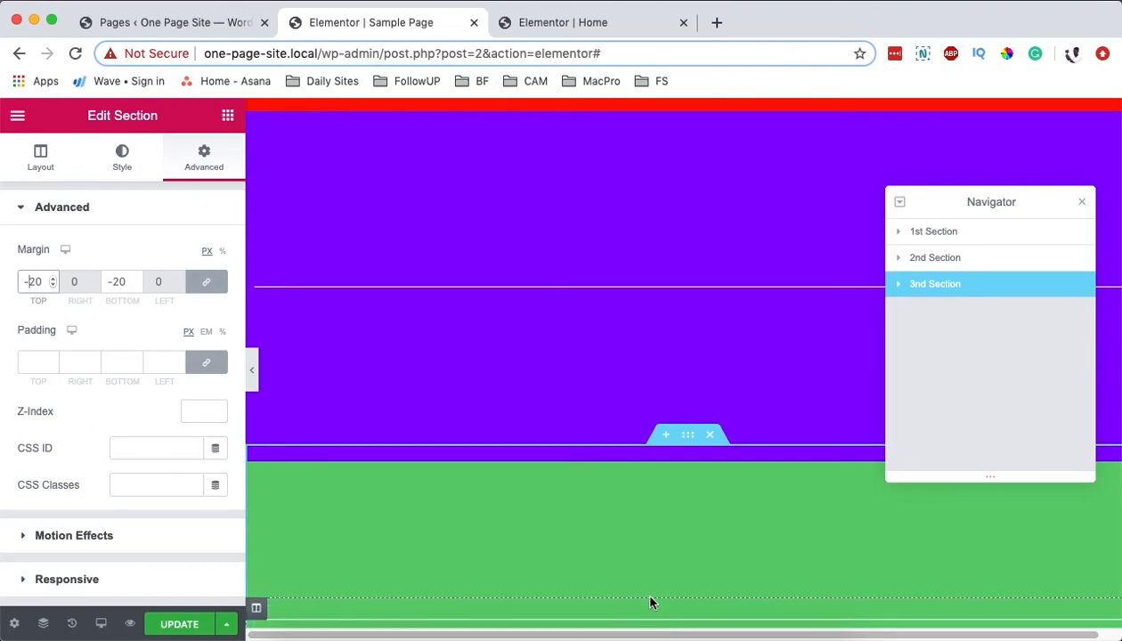
Examine the three-section overlap in the 768px Tablet and 360px Mobile previews and back in the Desktop view.
left_click(101, 623)
left_click(100, 553)
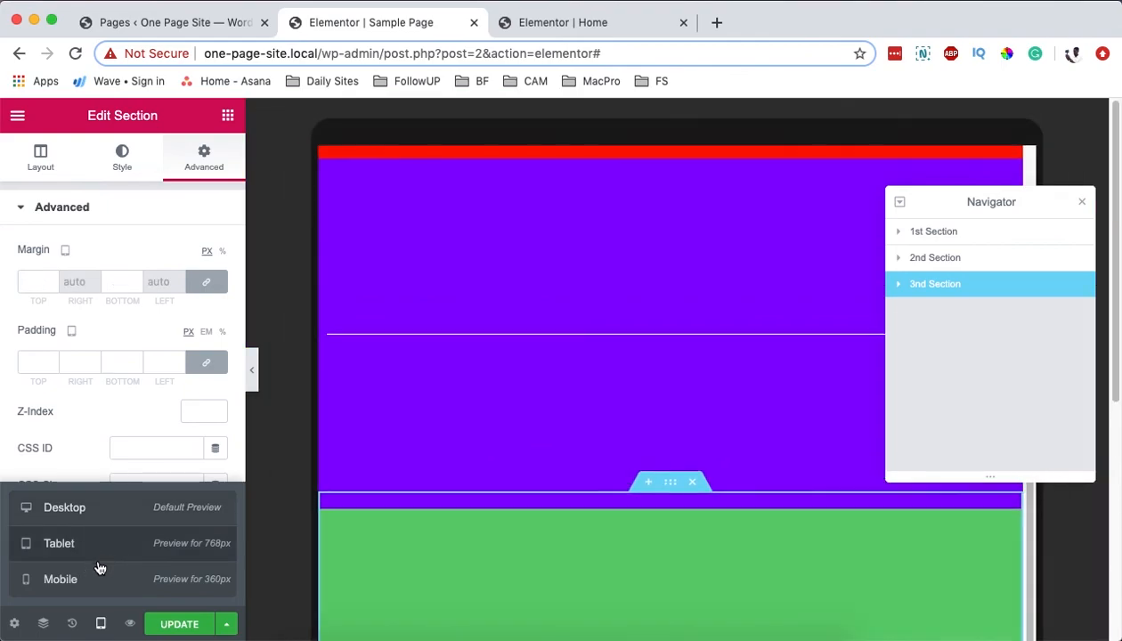
left_click(92, 584)
left_click(94, 513)
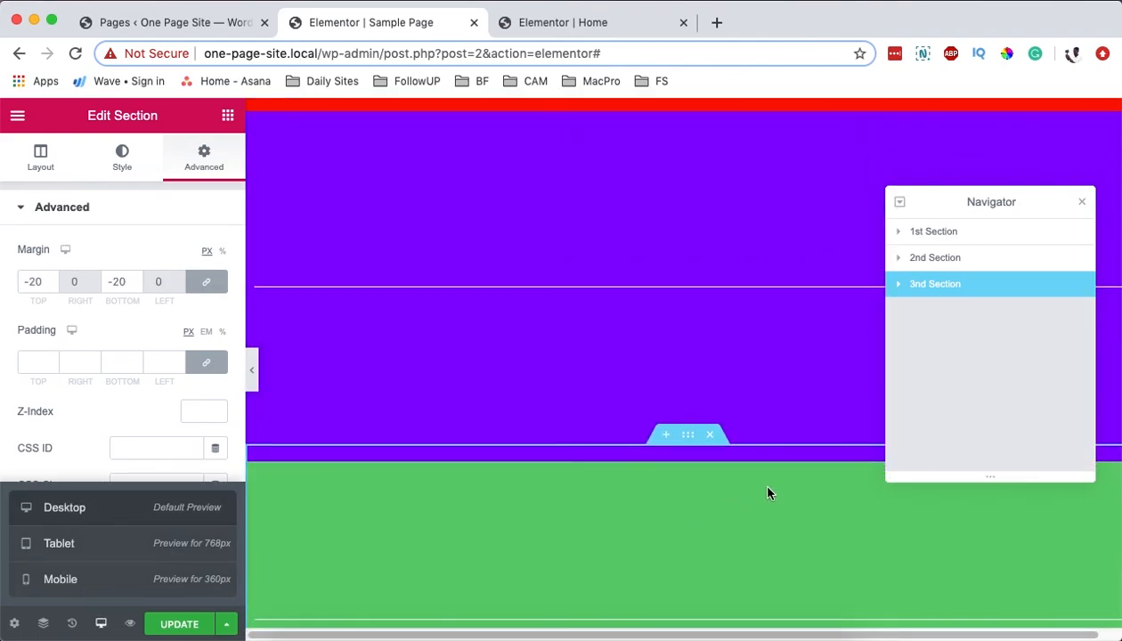
scroll(757, 481, "up", 3)
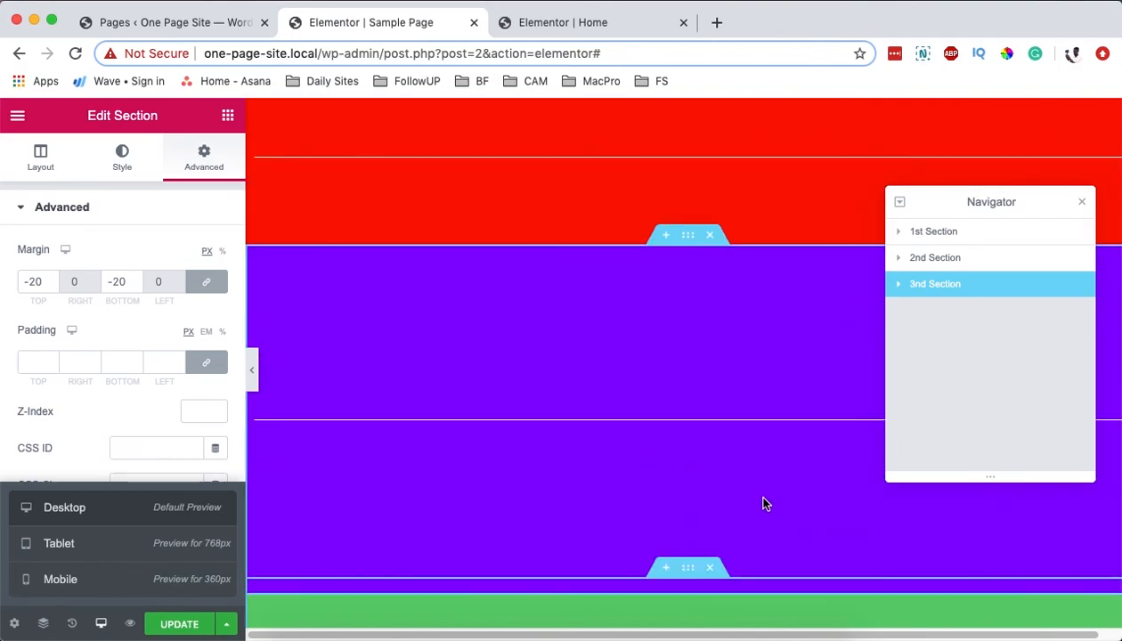
scroll(764, 504, "up", 1)
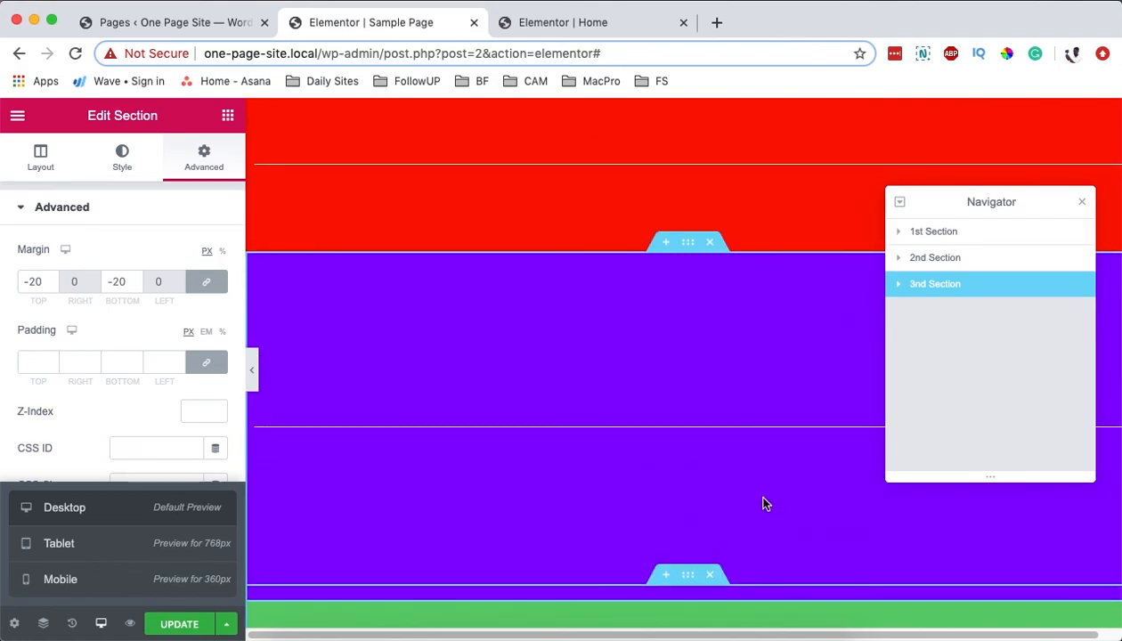
scroll(763, 505, "up", 2)
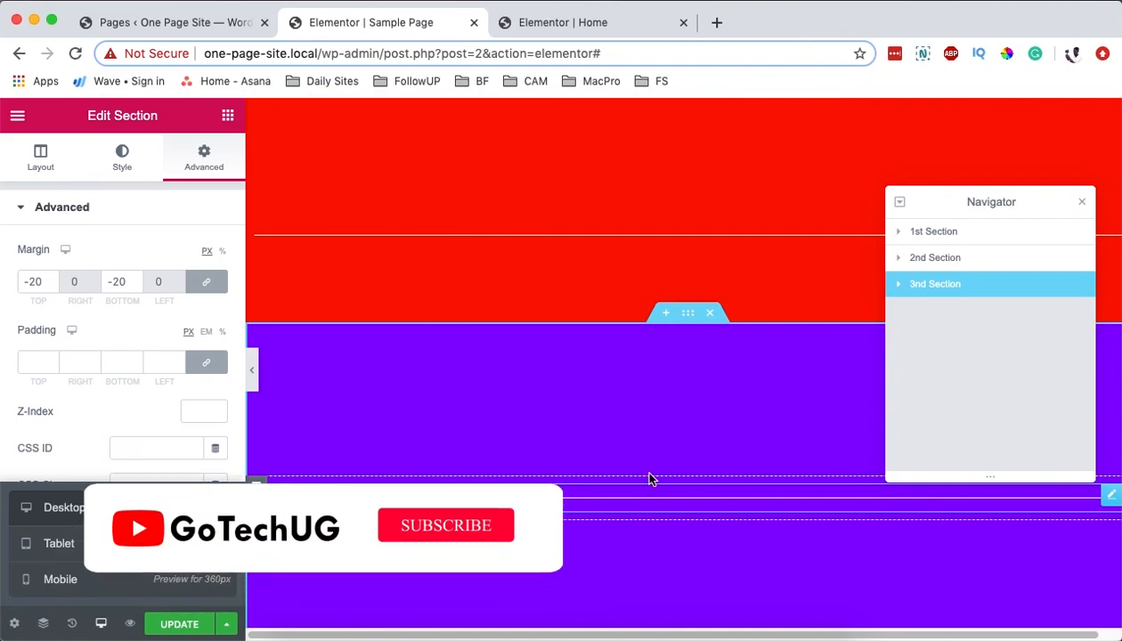